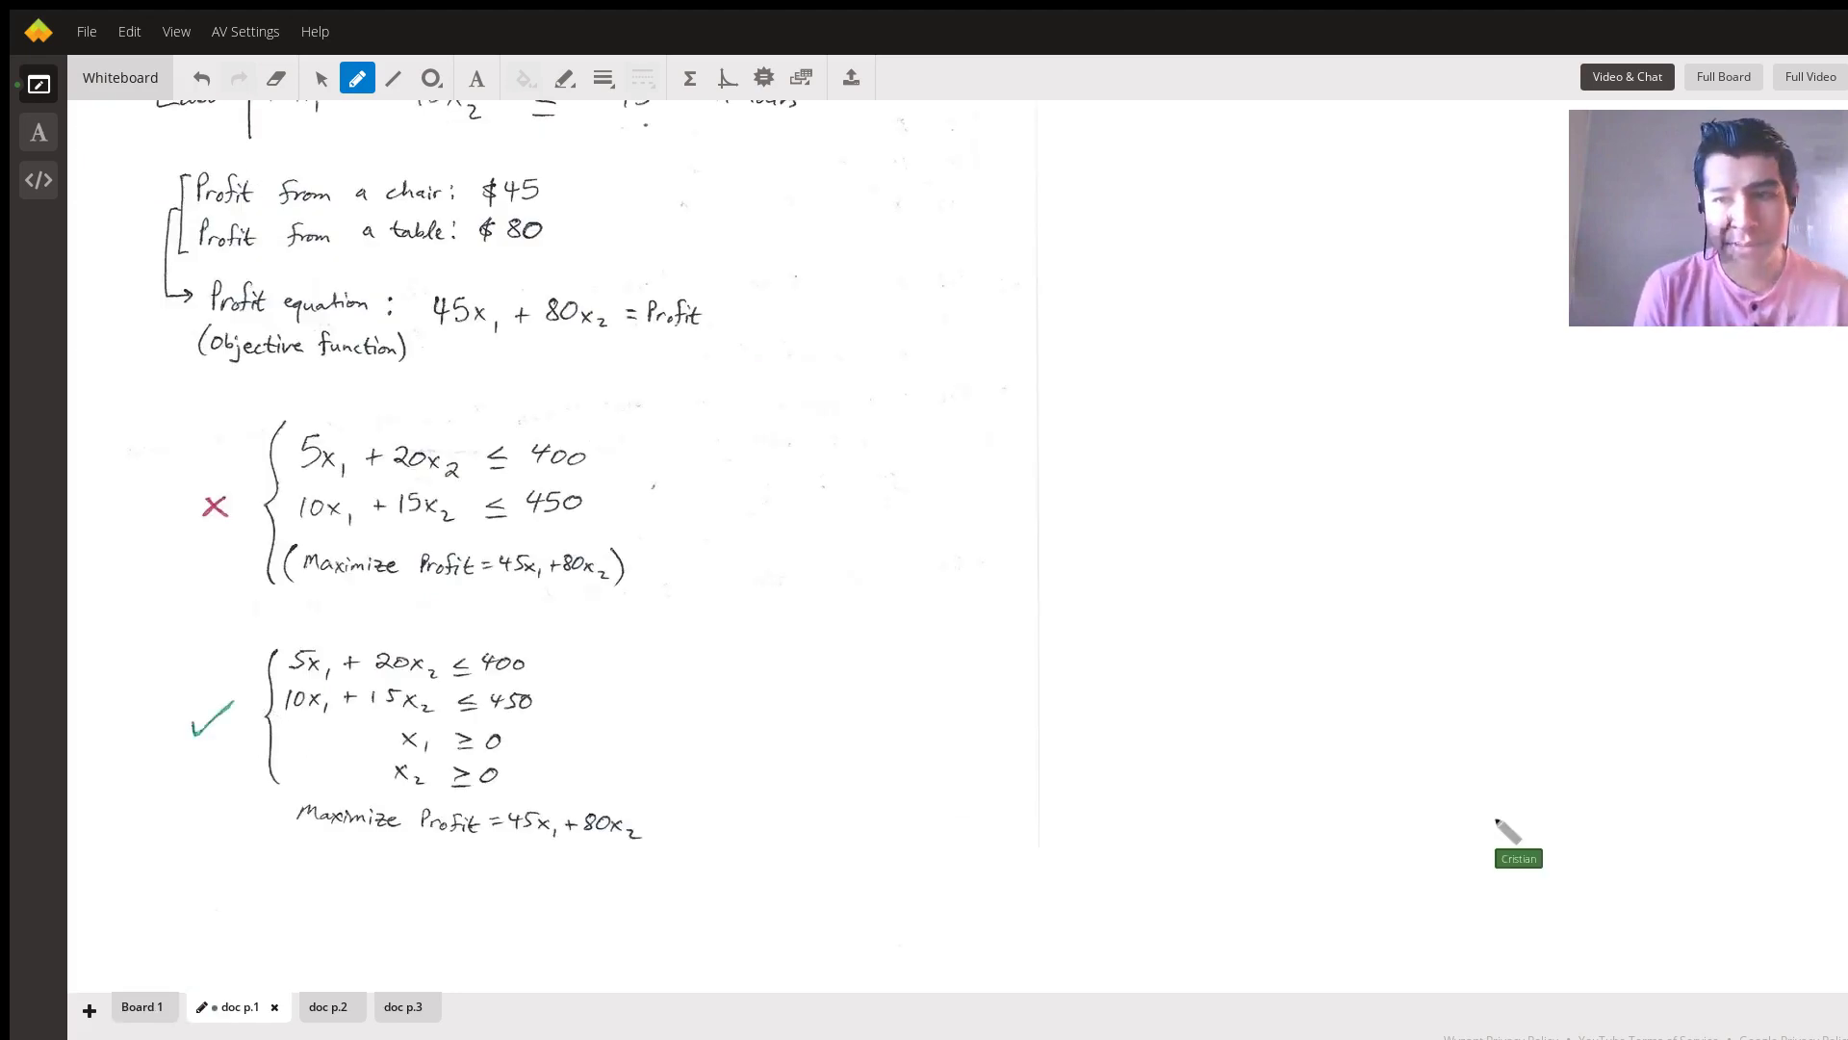
Draw arrows at Timber and Labor and underline the 10, 20 and 15 coefficients.
{"action": "scroll", "coordinate": [1506, 830], "scroll_direction": "up", "scroll_amount": 4}
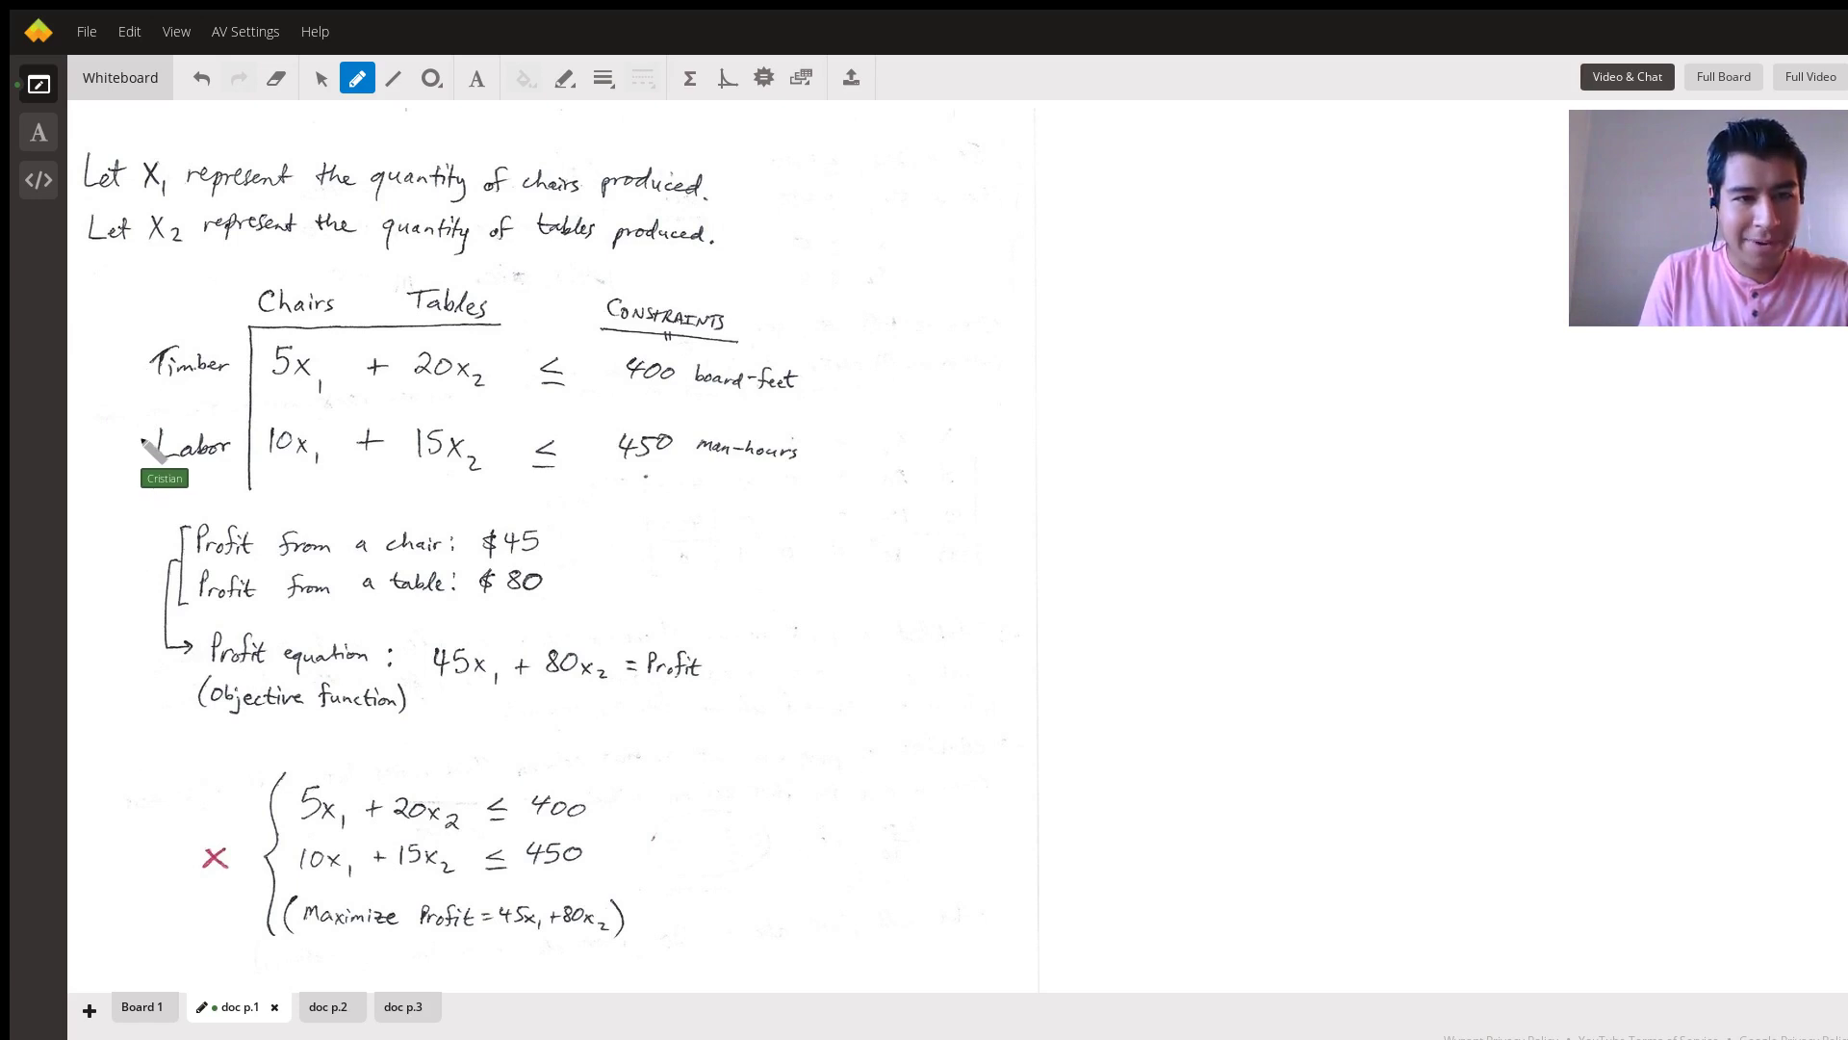
{"action": "left_click_drag", "start_coordinate": [100, 383], "coordinate": [161, 375]}
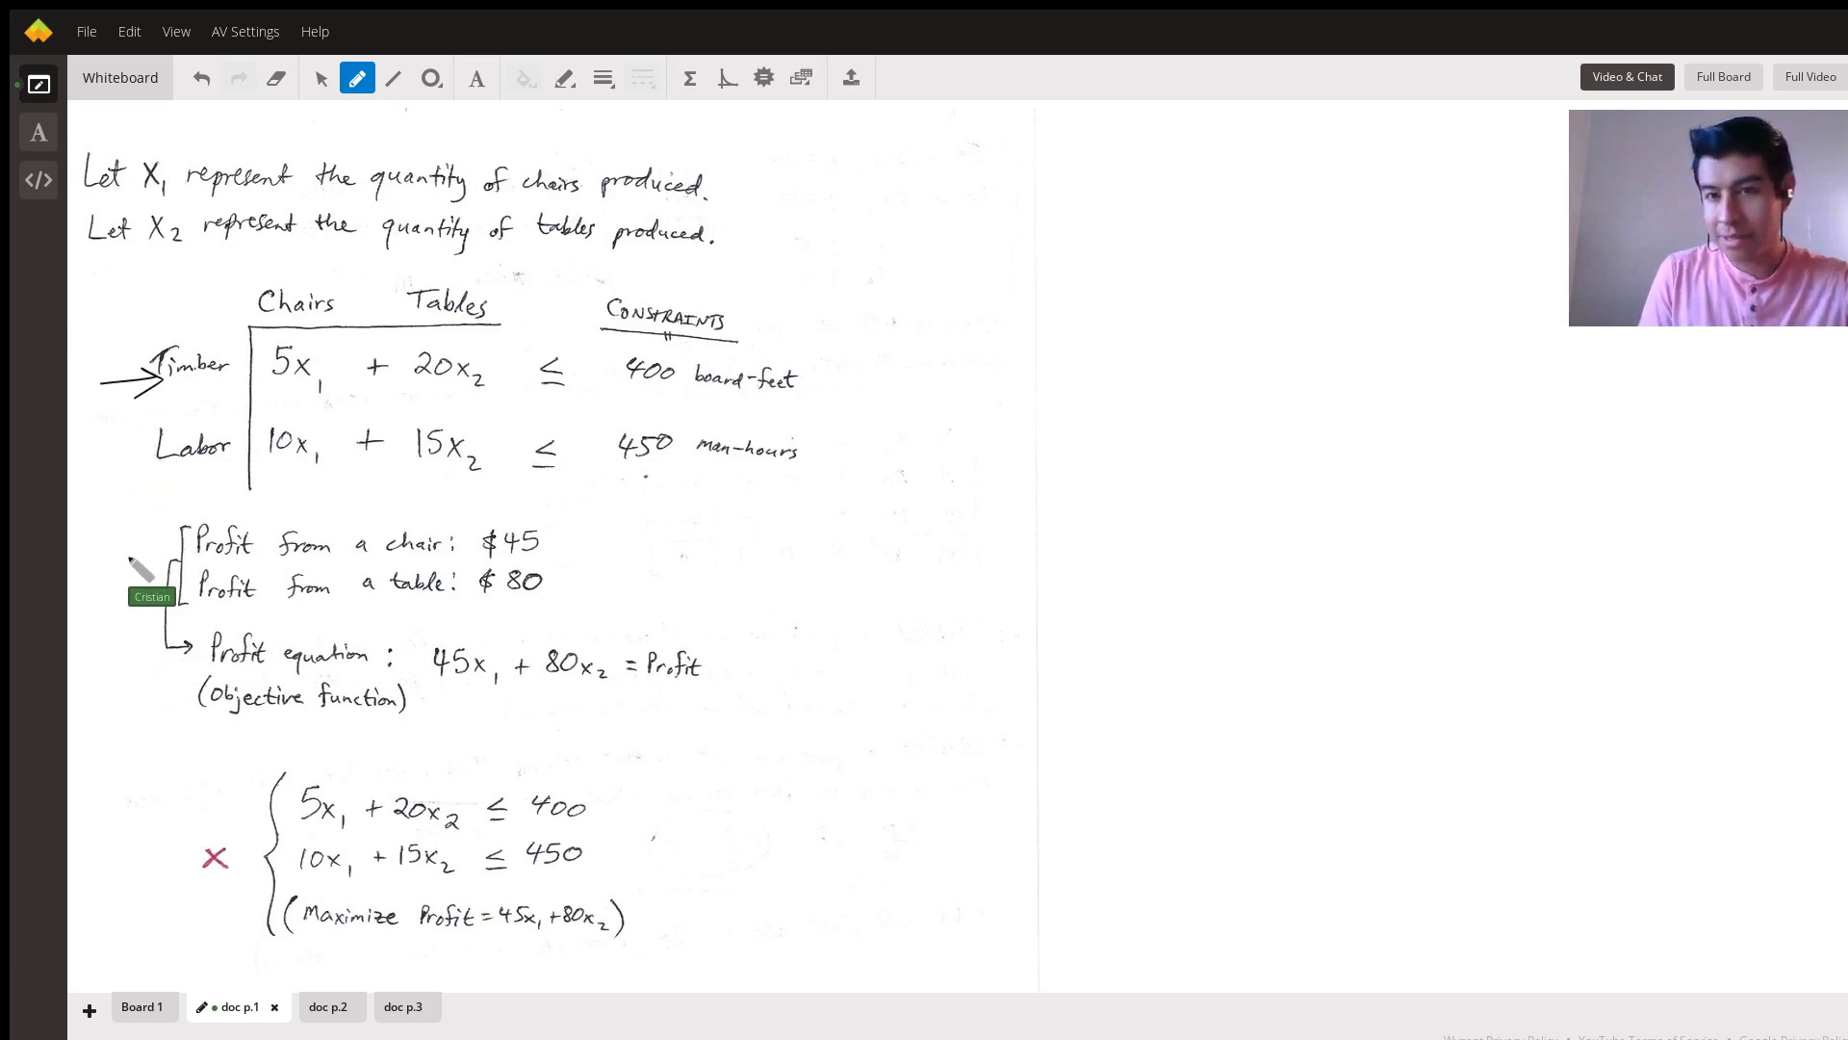
{"action": "left_click_drag", "start_coordinate": [96, 452], "coordinate": [142, 445]}
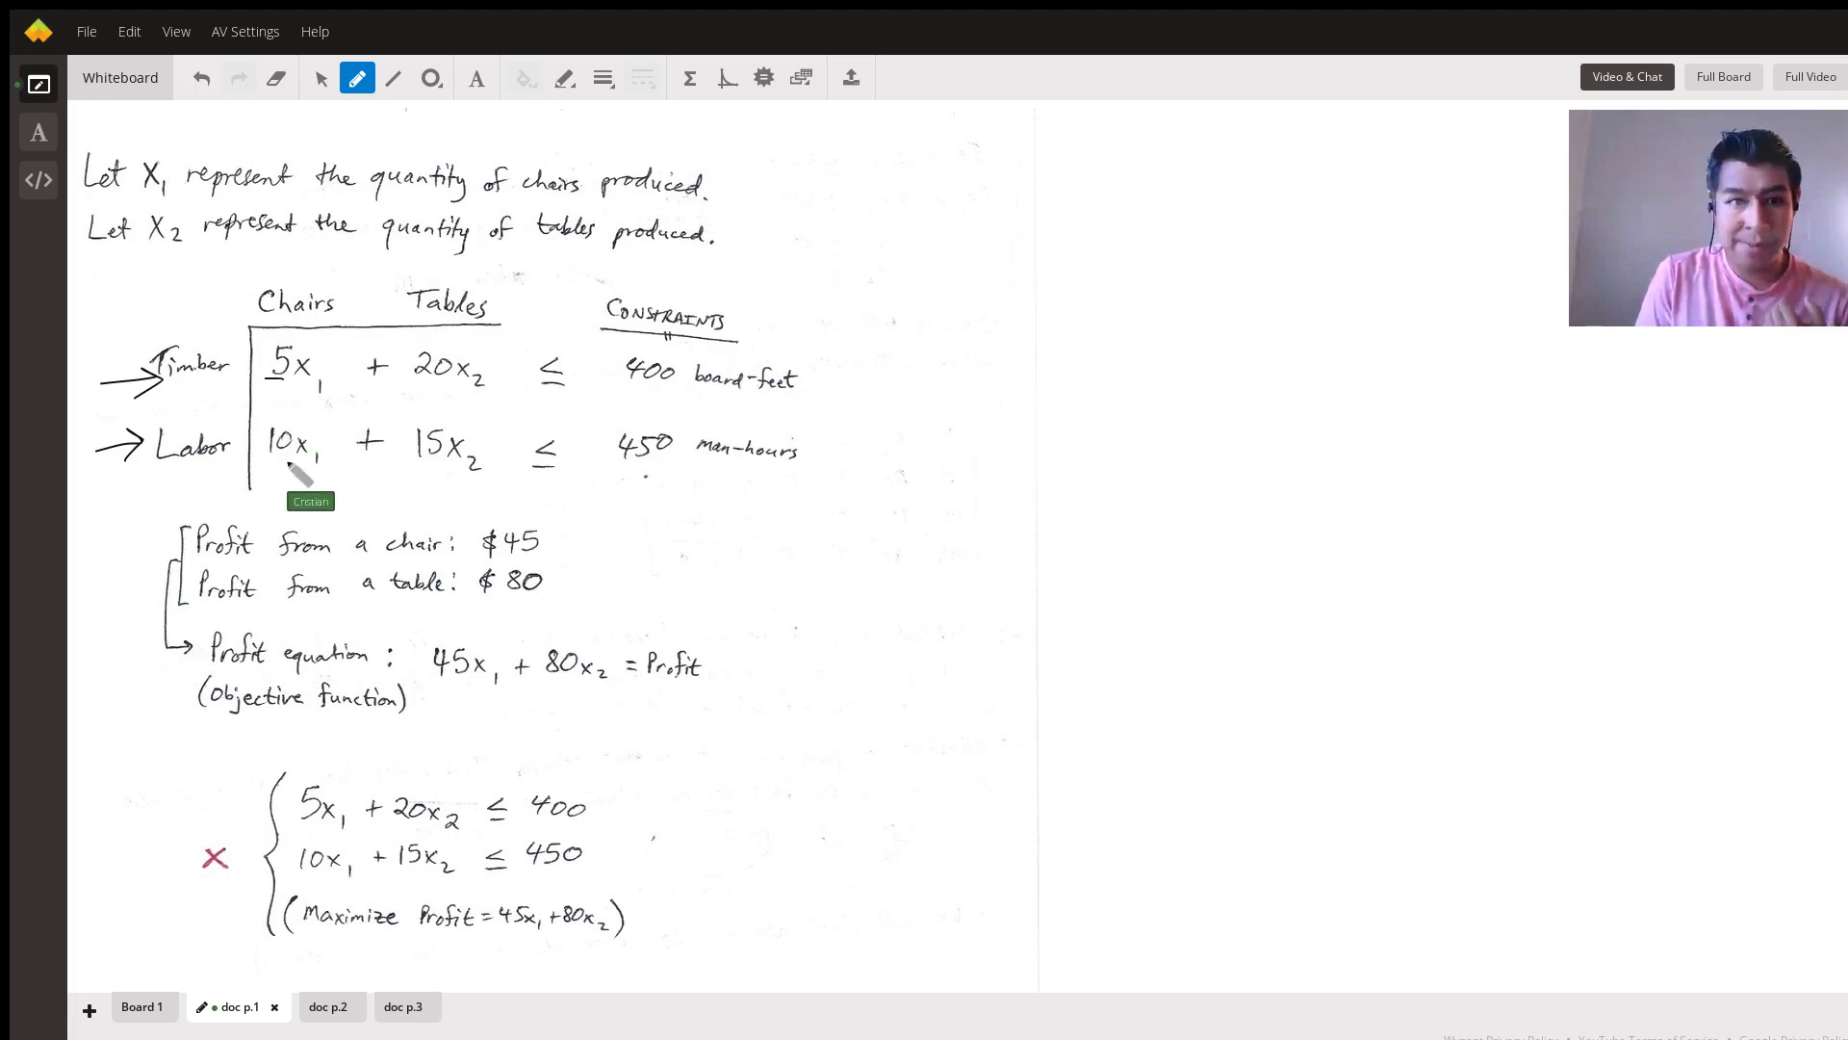
{"action": "left_click_drag", "start_coordinate": [288, 460], "coordinate": [265, 459]}
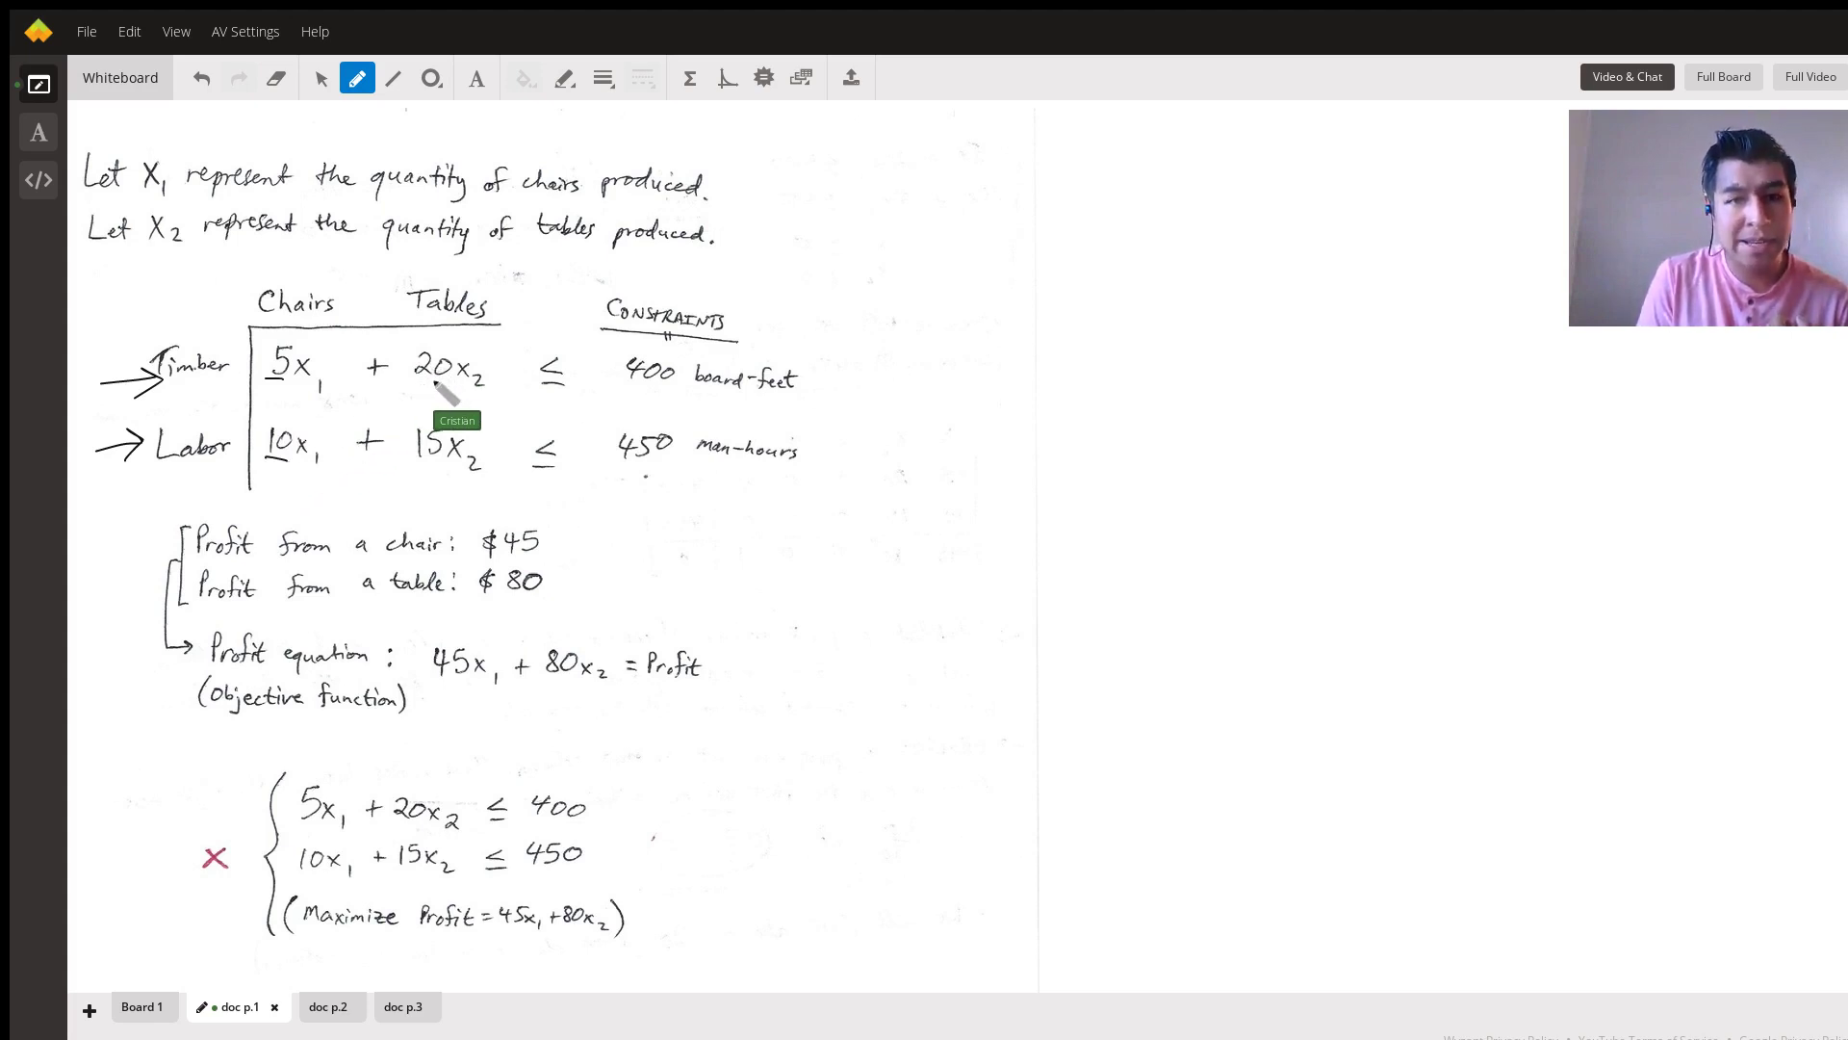
{"action": "left_click_drag", "start_coordinate": [439, 382], "coordinate": [412, 383]}
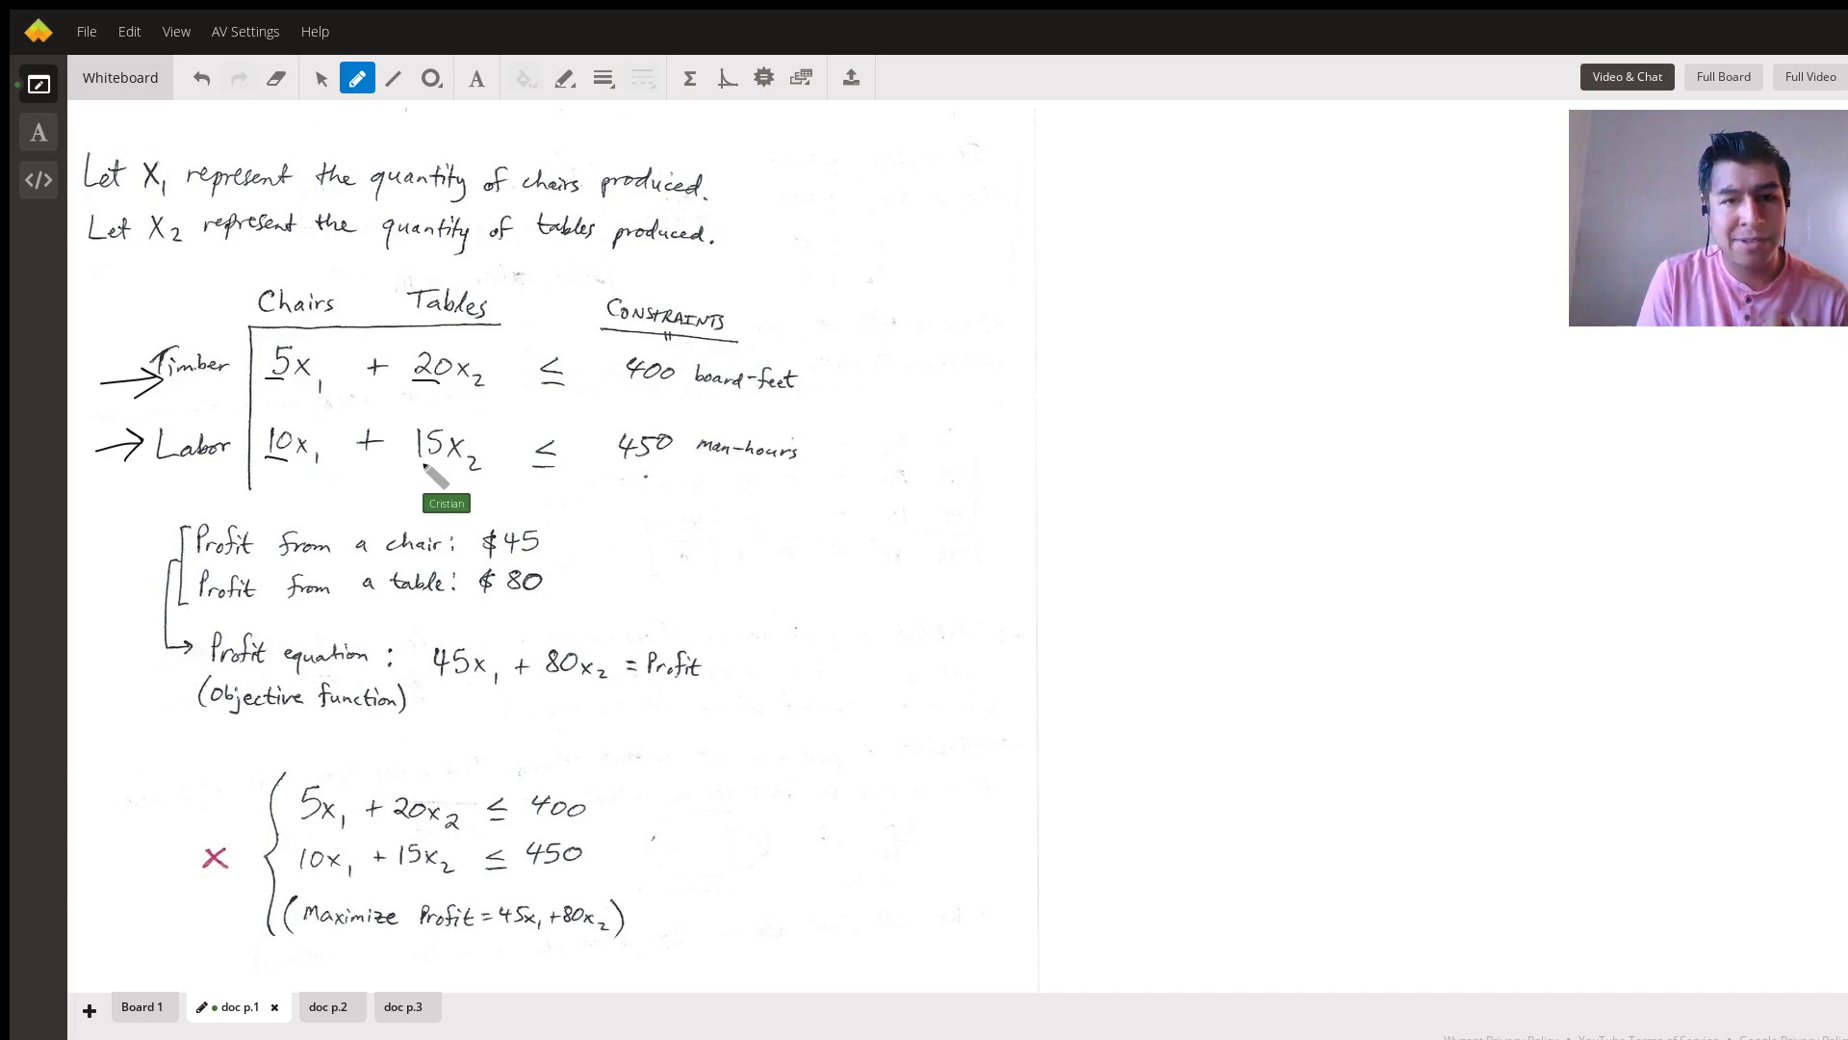
{"action": "left_click_drag", "start_coordinate": [432, 466], "coordinate": [414, 464]}
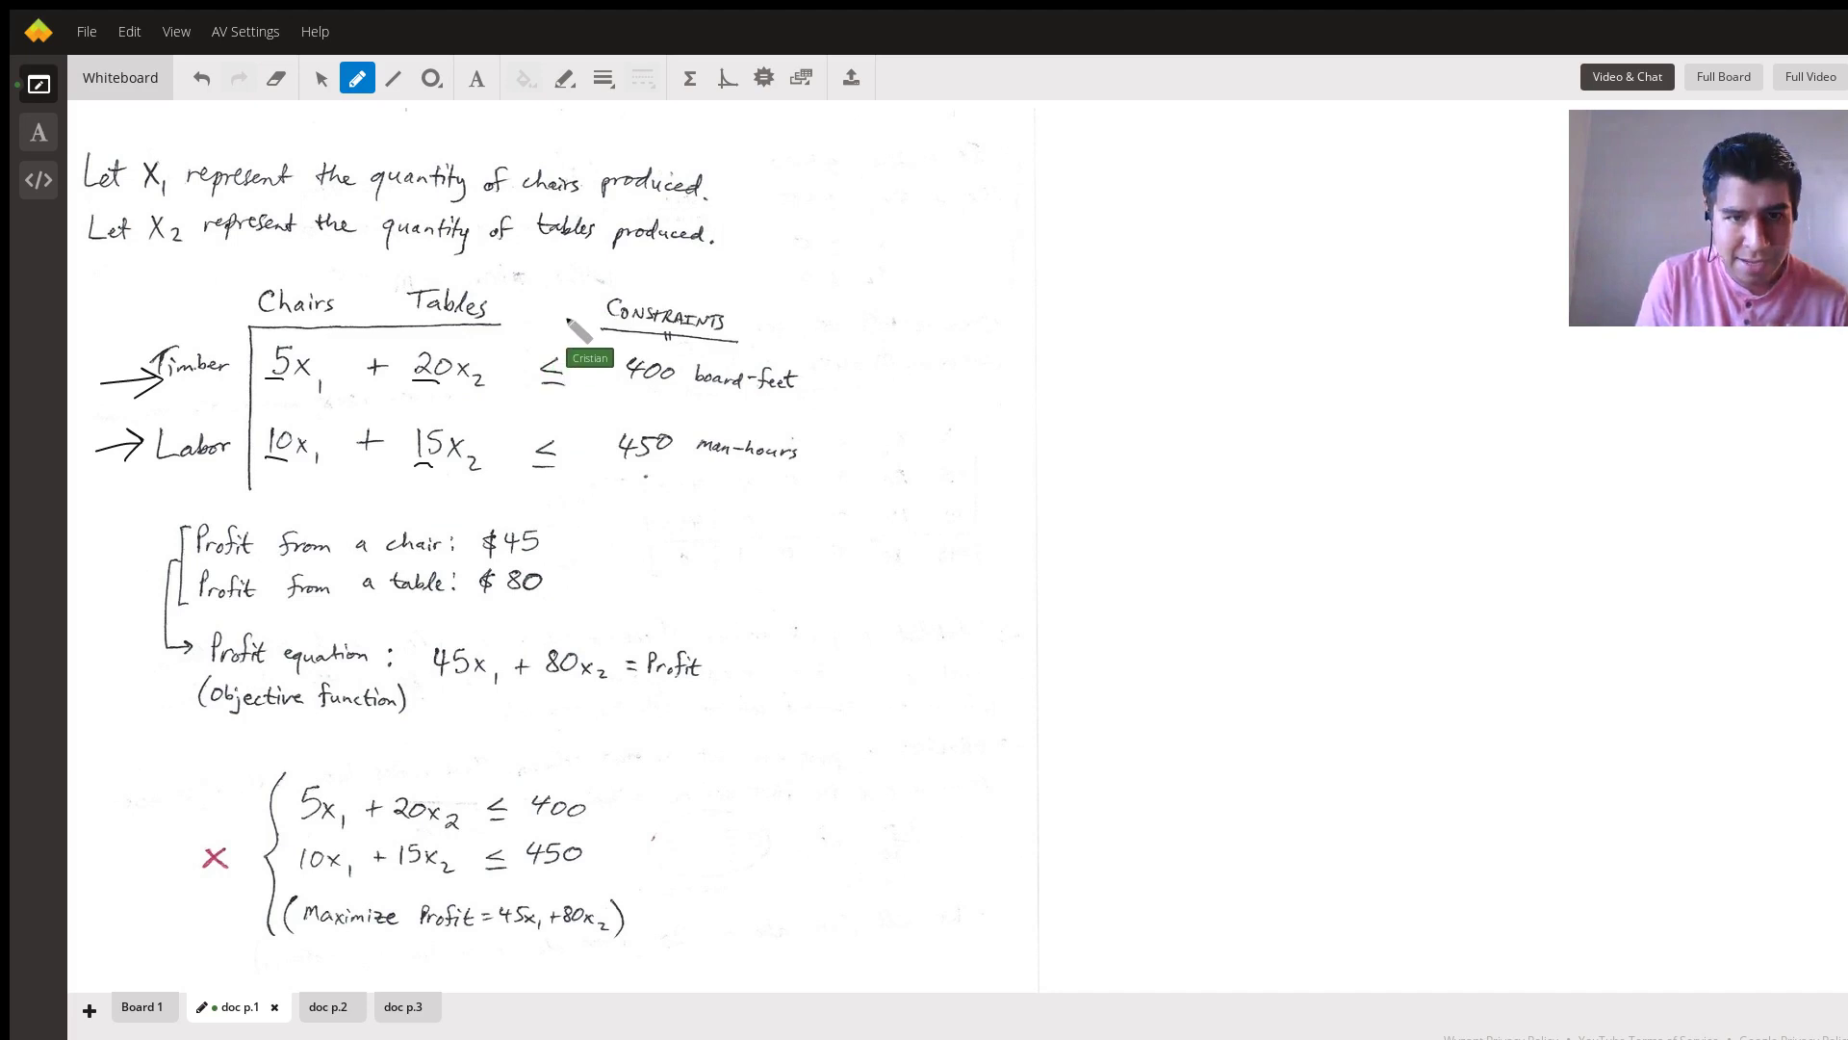
Add a downward arrow over the ≤ signs, underline 400 board-feet and 450 man-hours, and start a profit arrow.
{"action": "left_click_drag", "start_coordinate": [557, 273], "coordinate": [554, 338]}
{"action": "left_click_drag", "start_coordinate": [542, 314], "coordinate": [568, 320]}
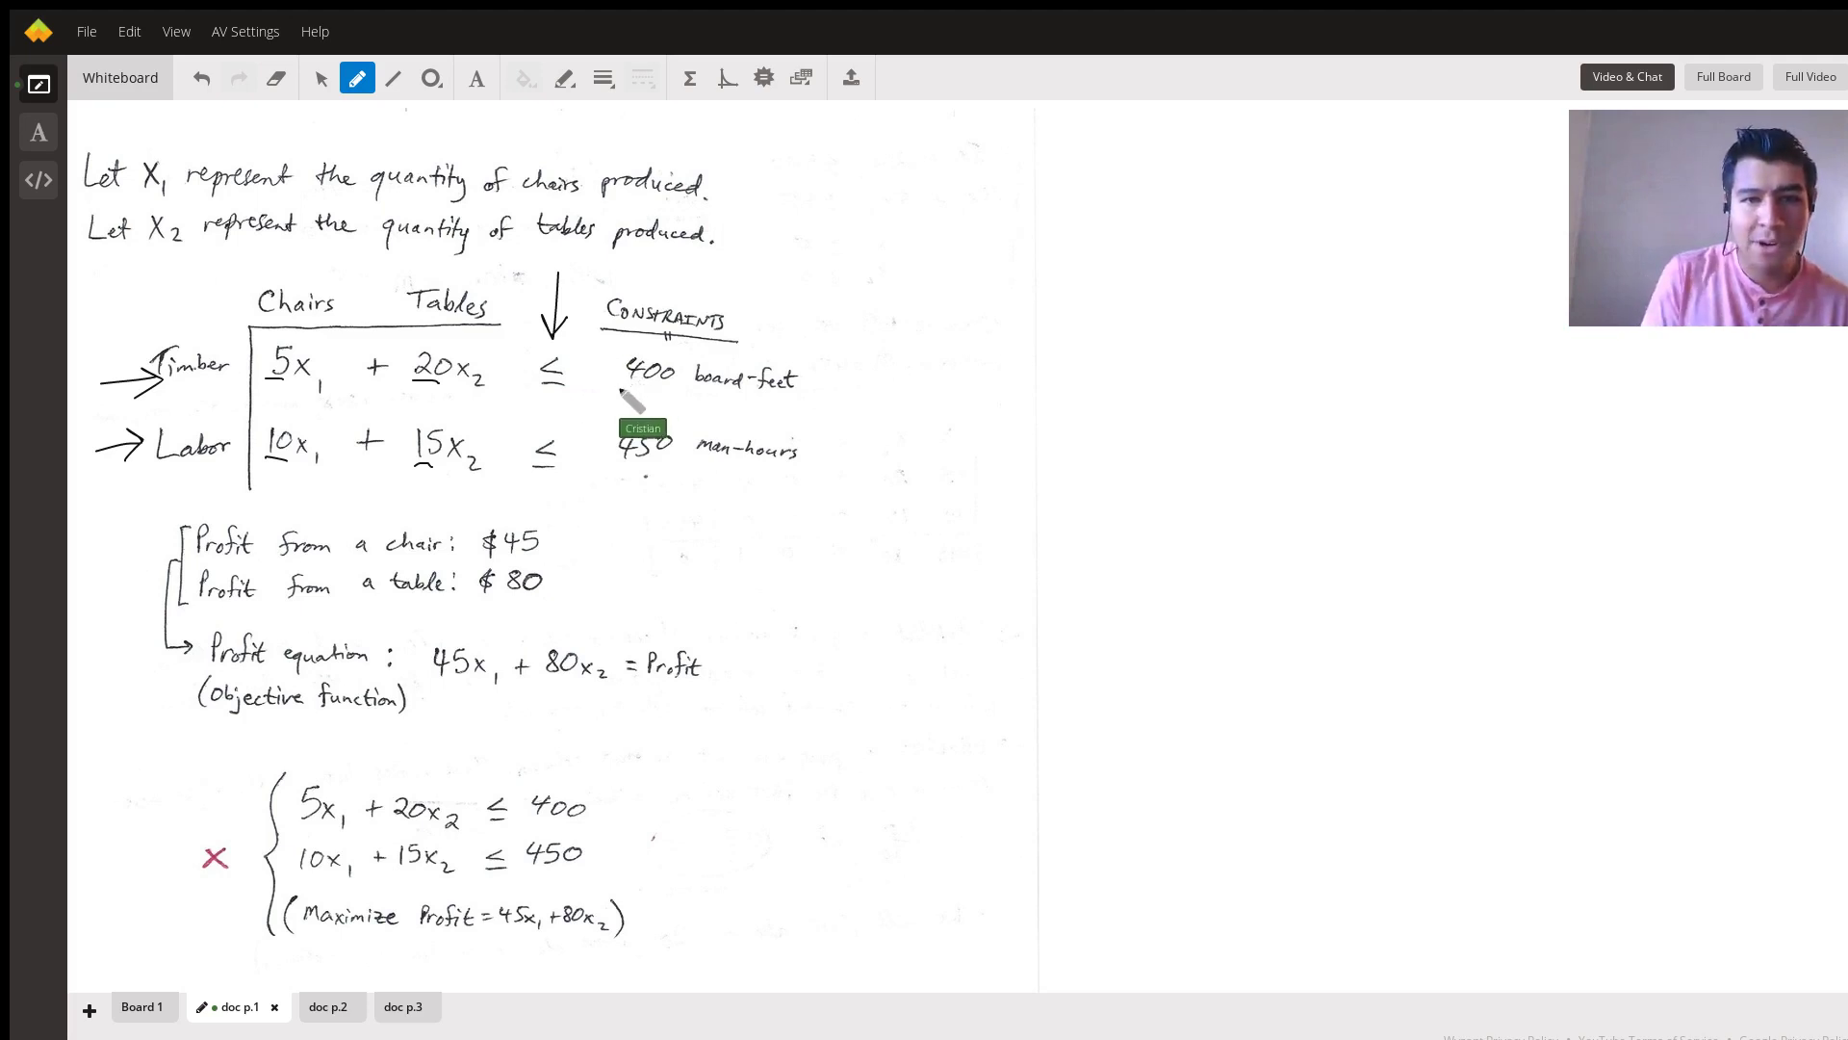
{"action": "left_click_drag", "start_coordinate": [618, 387], "coordinate": [781, 402]}
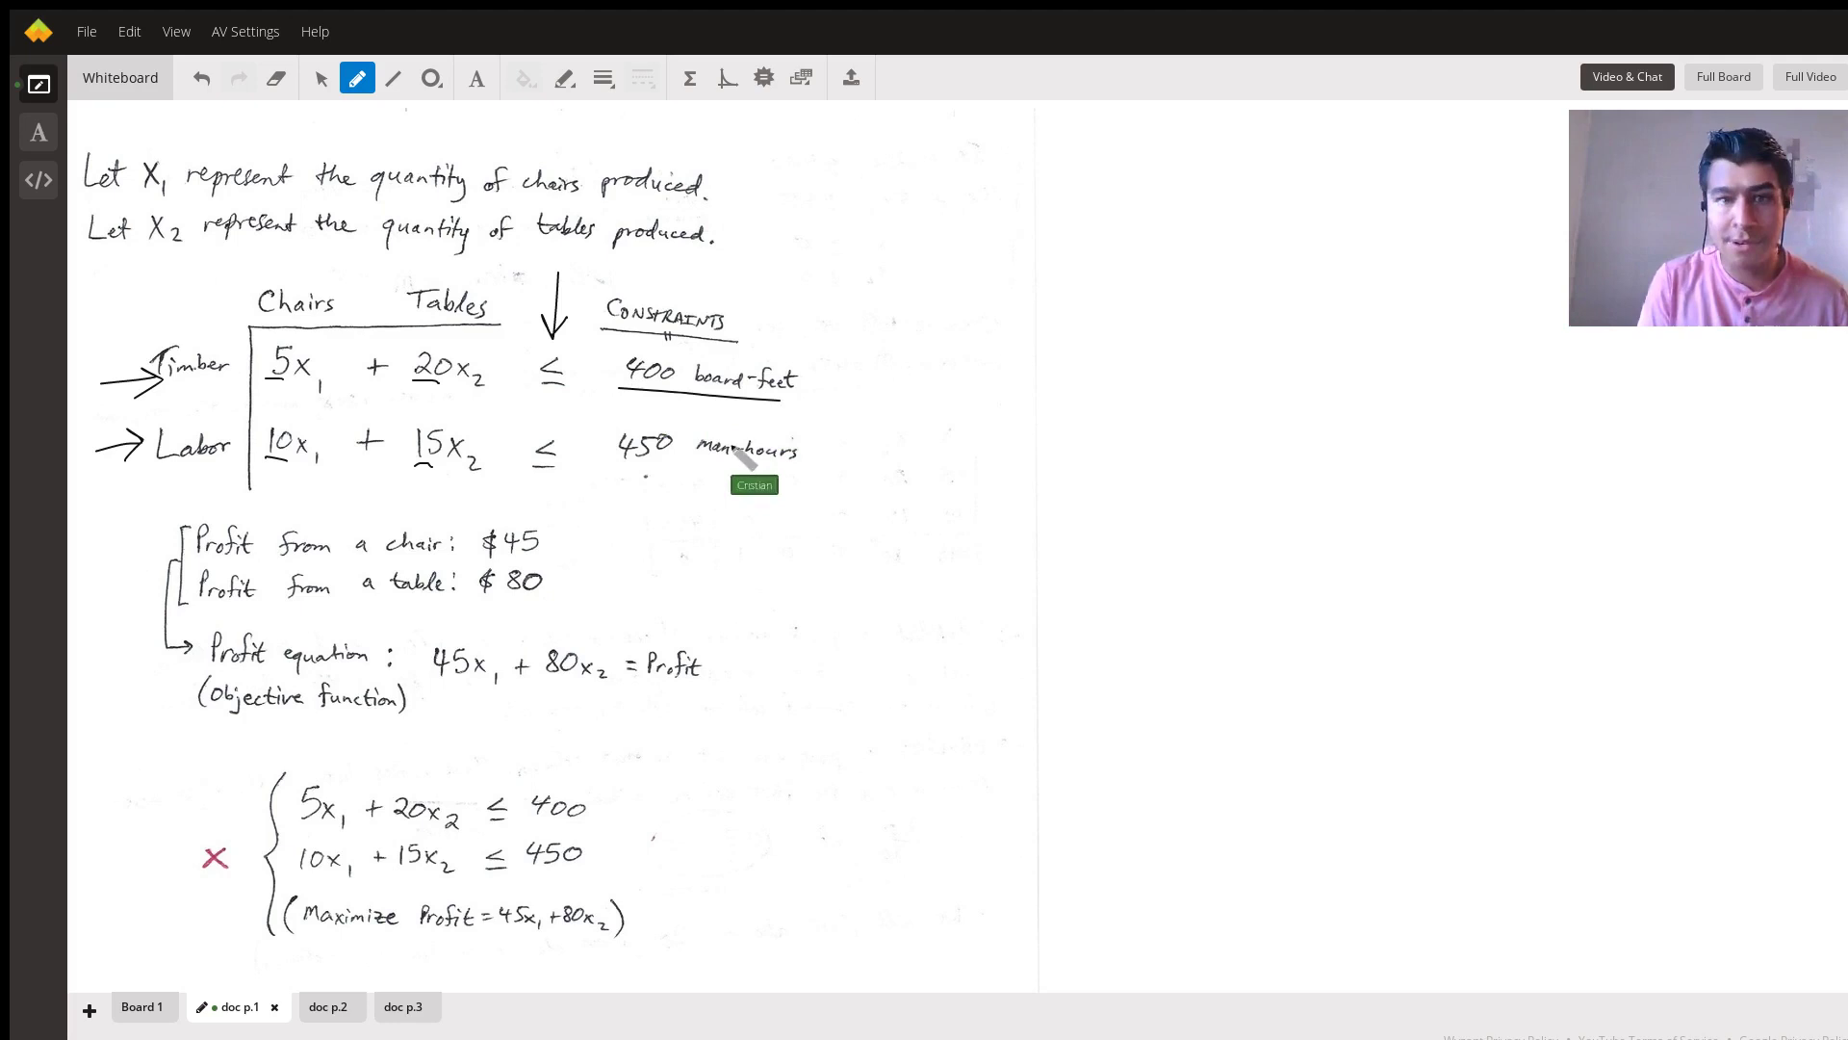
{"action": "left_click_drag", "start_coordinate": [621, 471], "coordinate": [820, 493]}
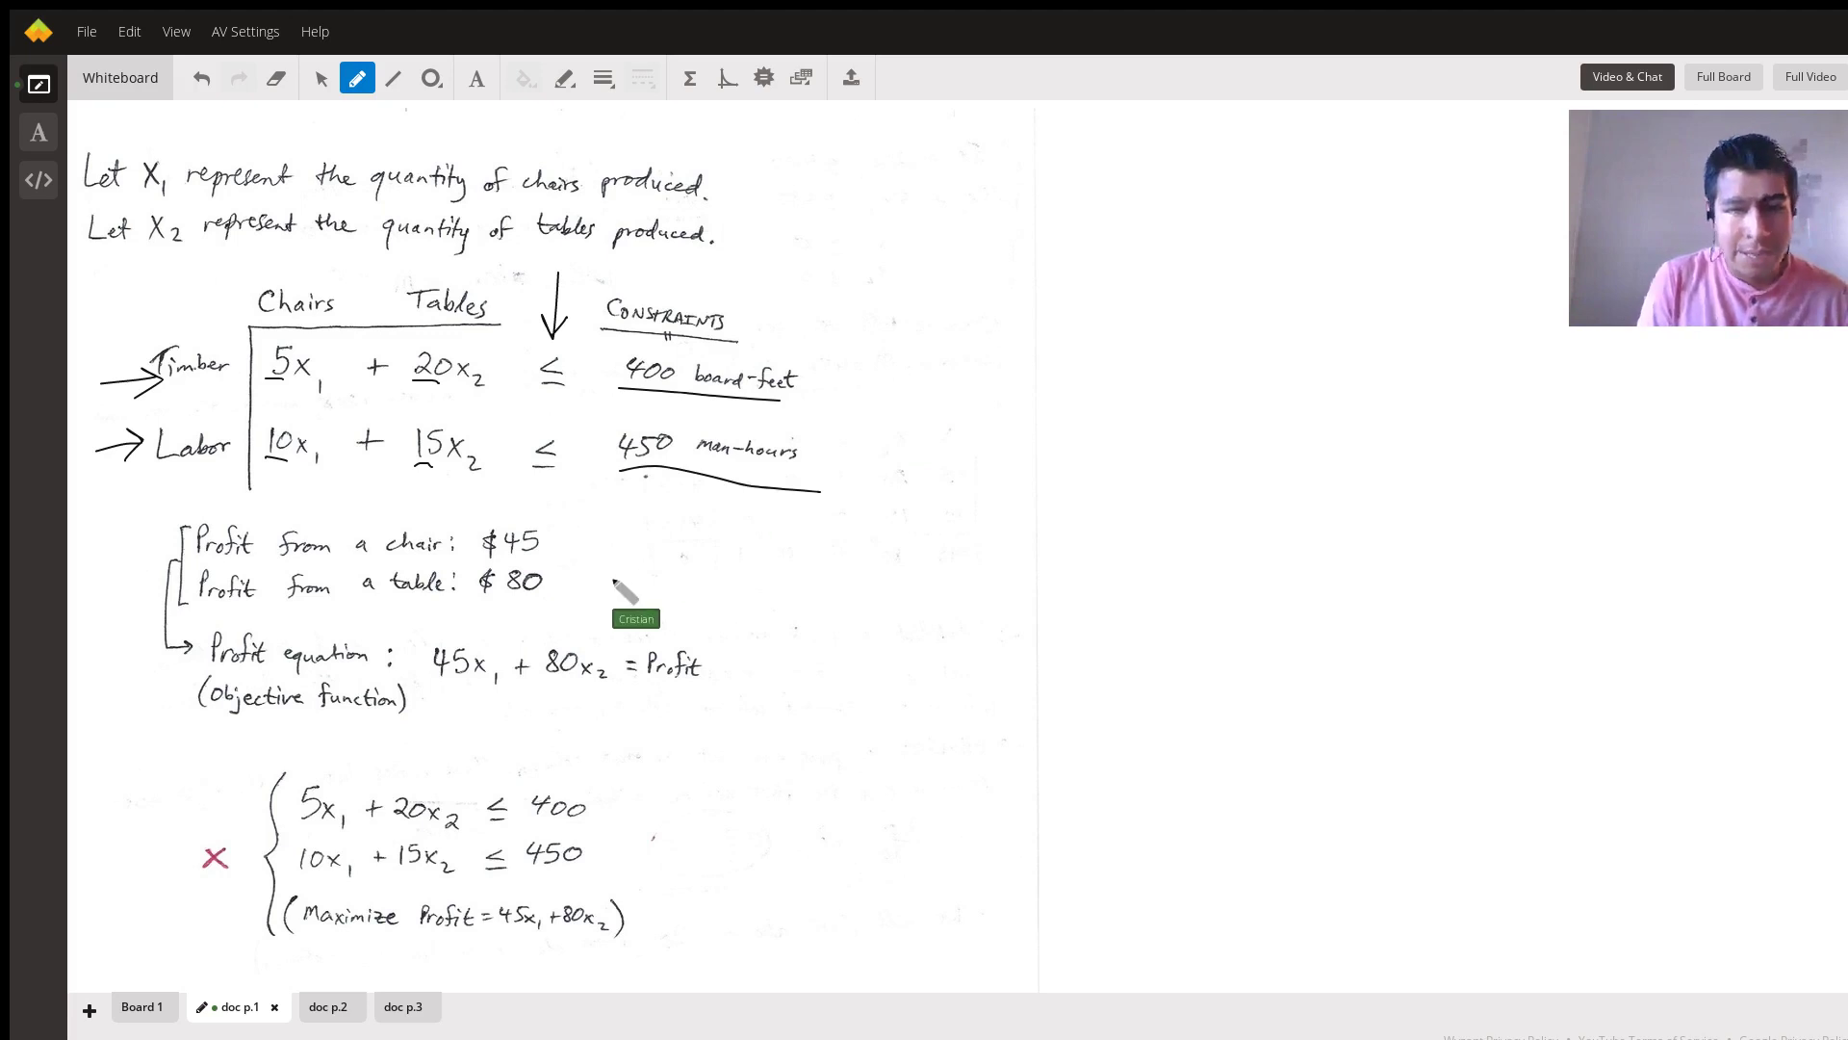
{"action": "mouse_move", "coordinate": [656, 566]}
{"action": "left_mouse_down"}
{"action": "mouse_move", "coordinate": [599, 569]}
{"action": "mouse_move", "coordinate": [617, 556]}
{"action": "left_mouse_up"}
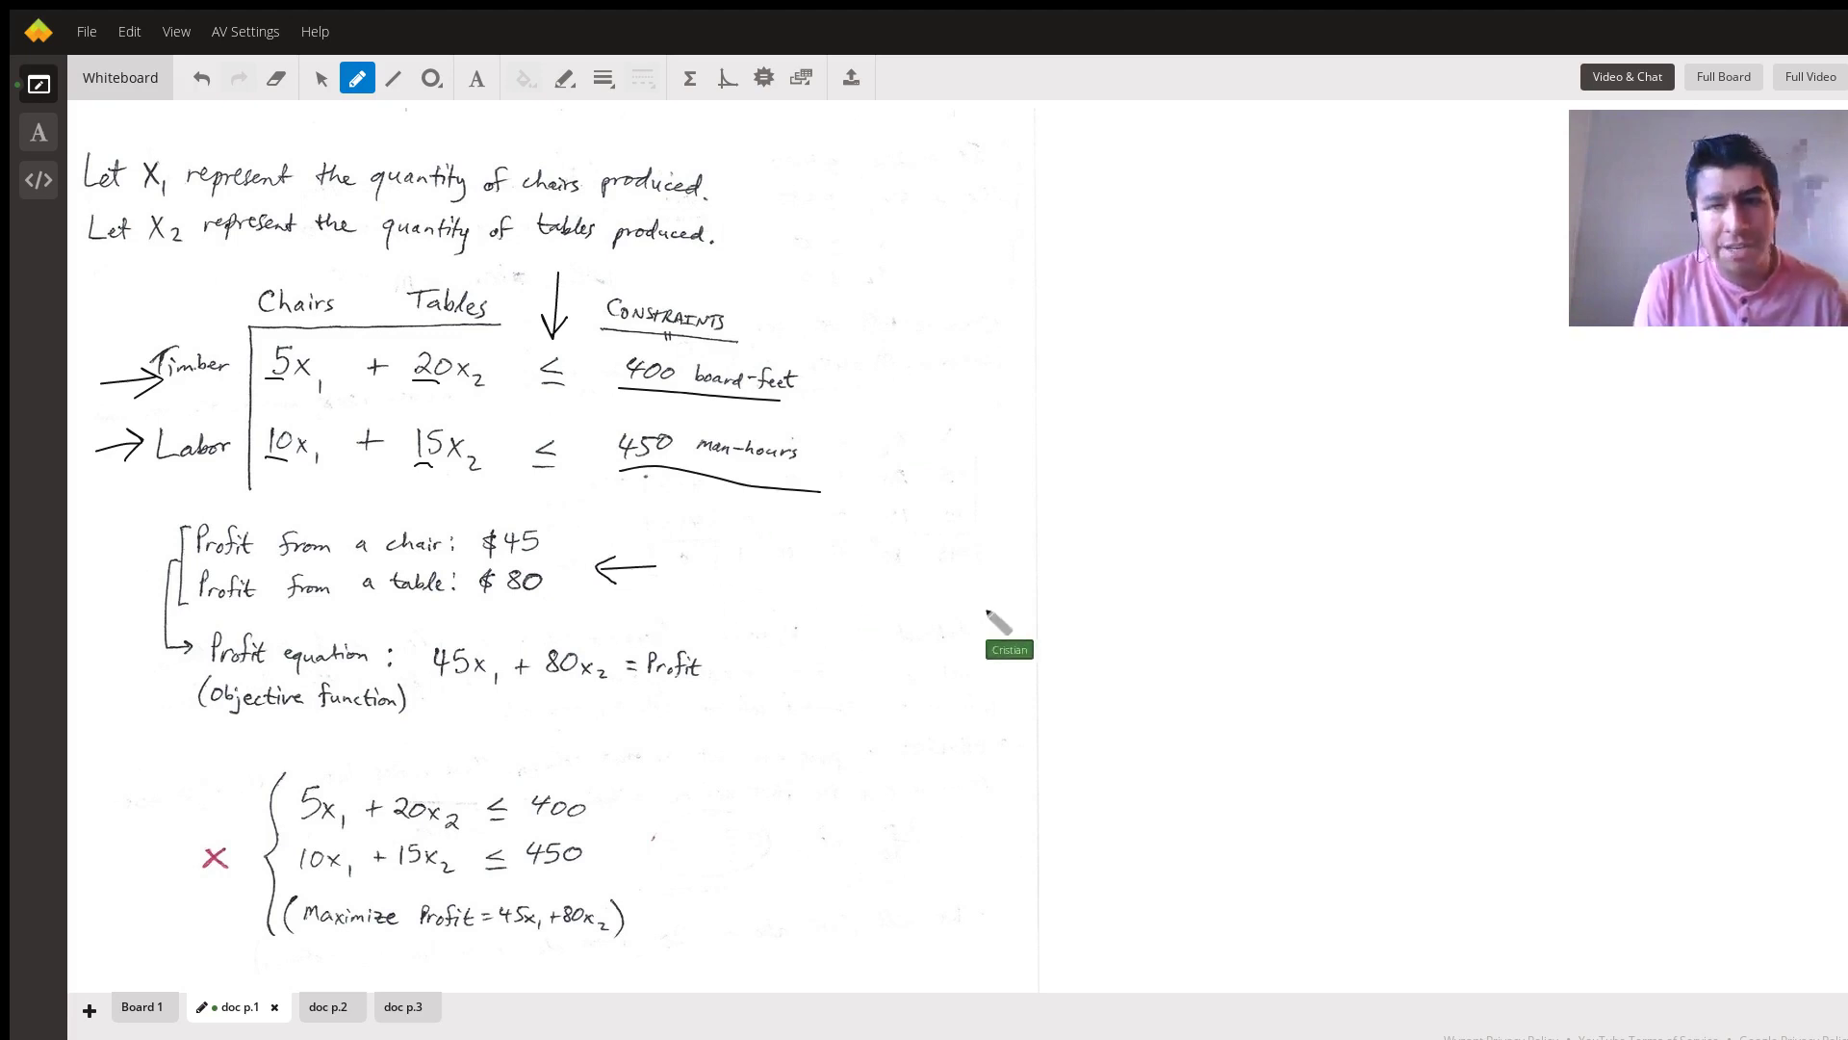
Lengthen the arrow at the profit figures and underline 45 in the profit equation.
{"action": "scroll", "coordinate": [991, 621], "scroll_direction": "down", "scroll_amount": 1}
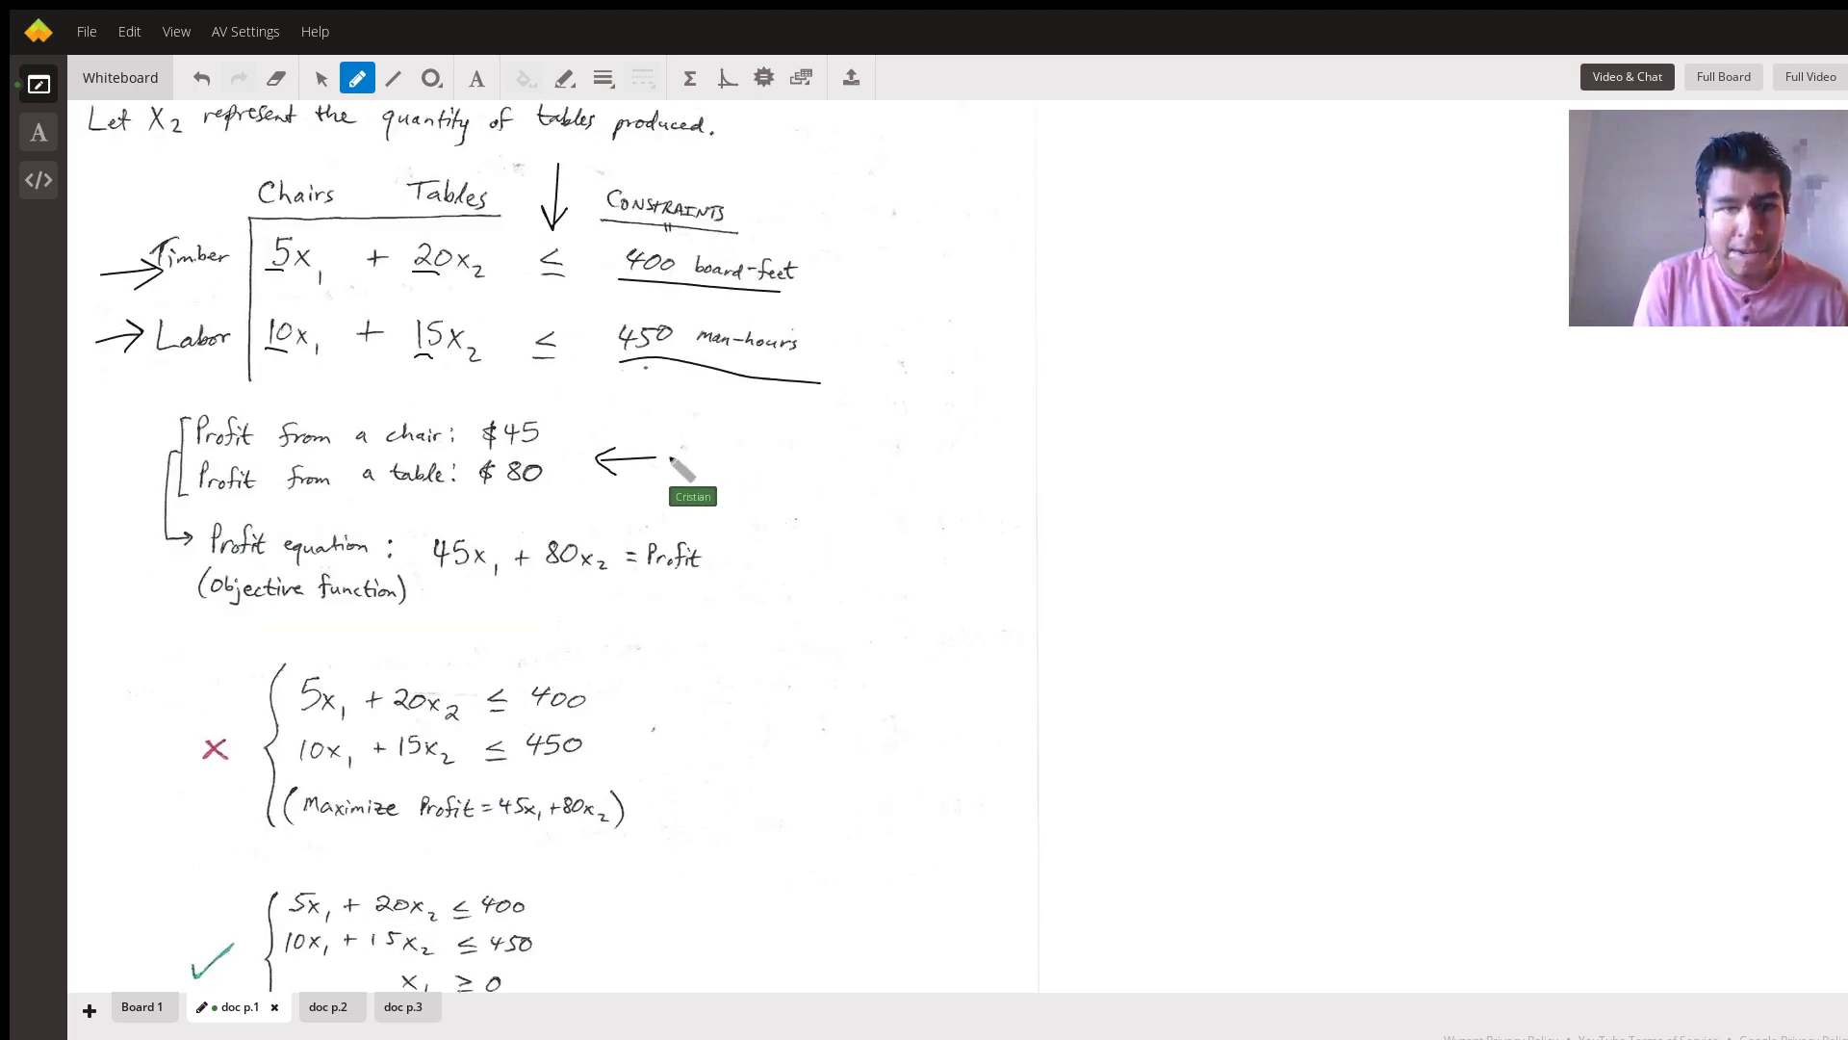
{"action": "left_click_drag", "start_coordinate": [746, 456], "coordinate": [656, 459]}
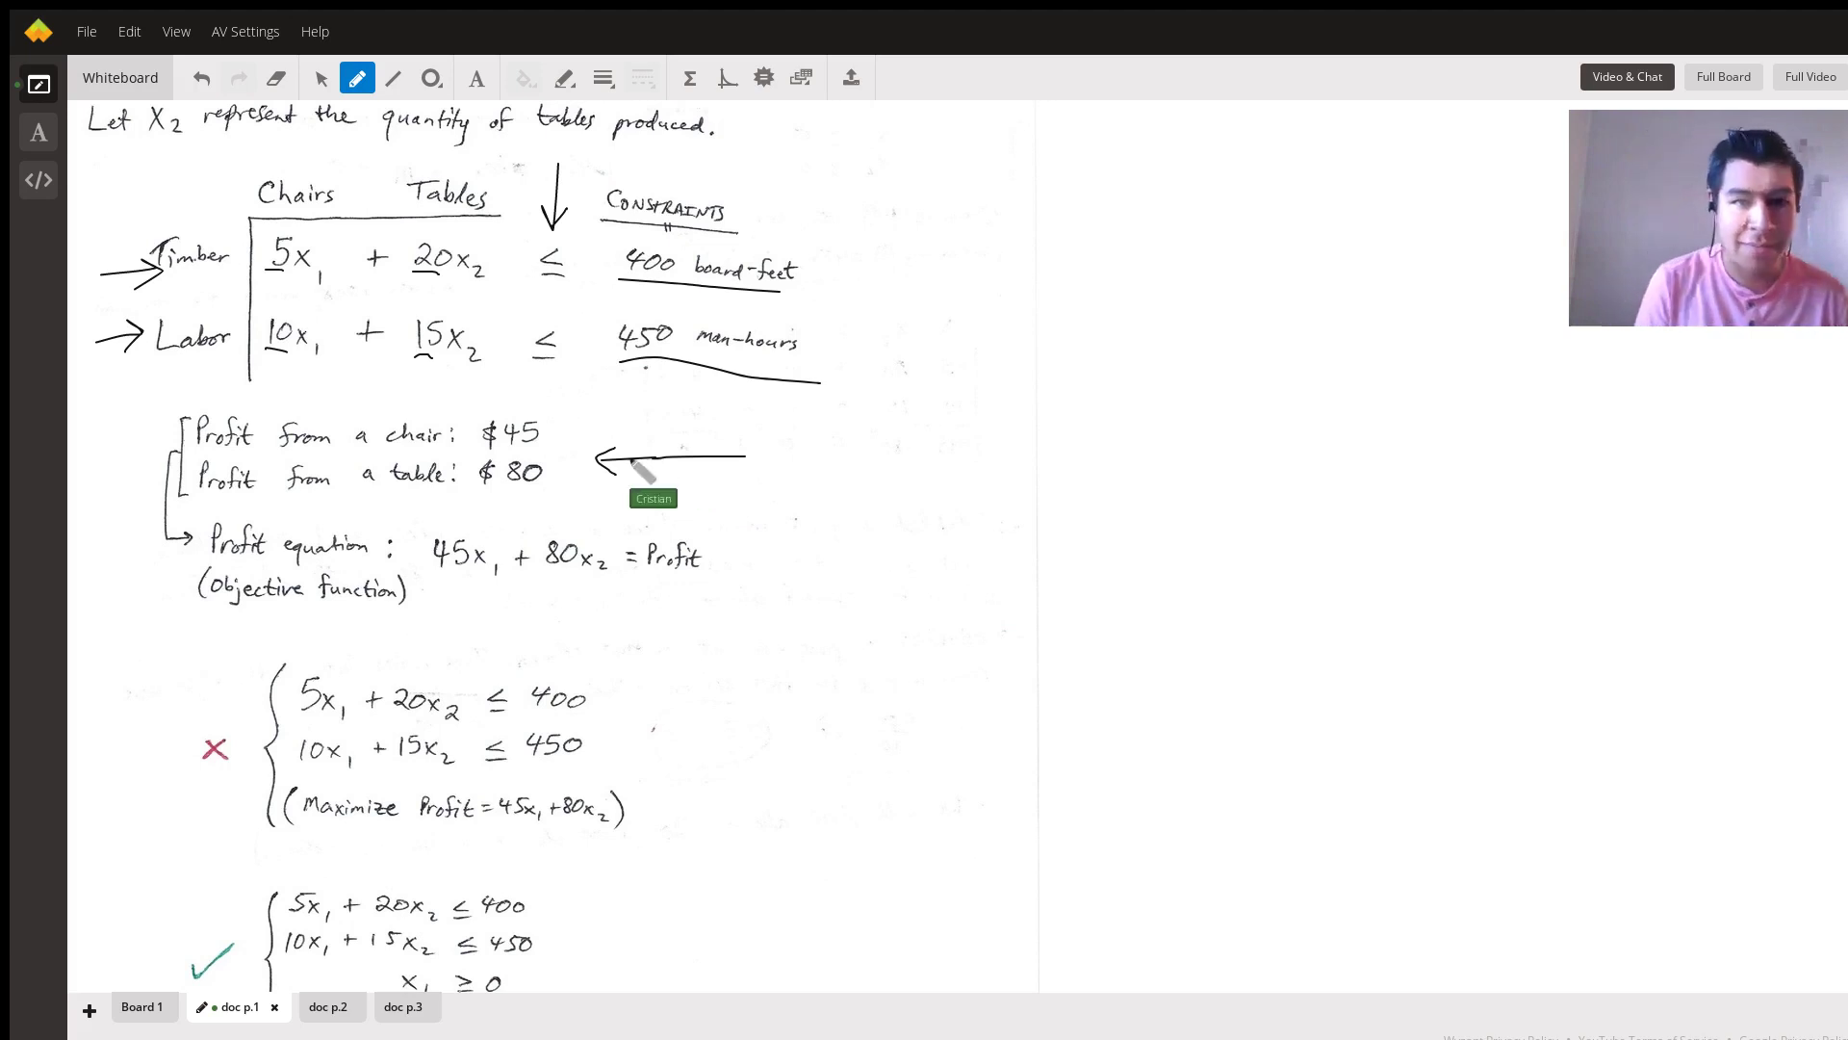
{"action": "left_click_drag", "start_coordinate": [452, 579], "coordinate": [604, 575]}
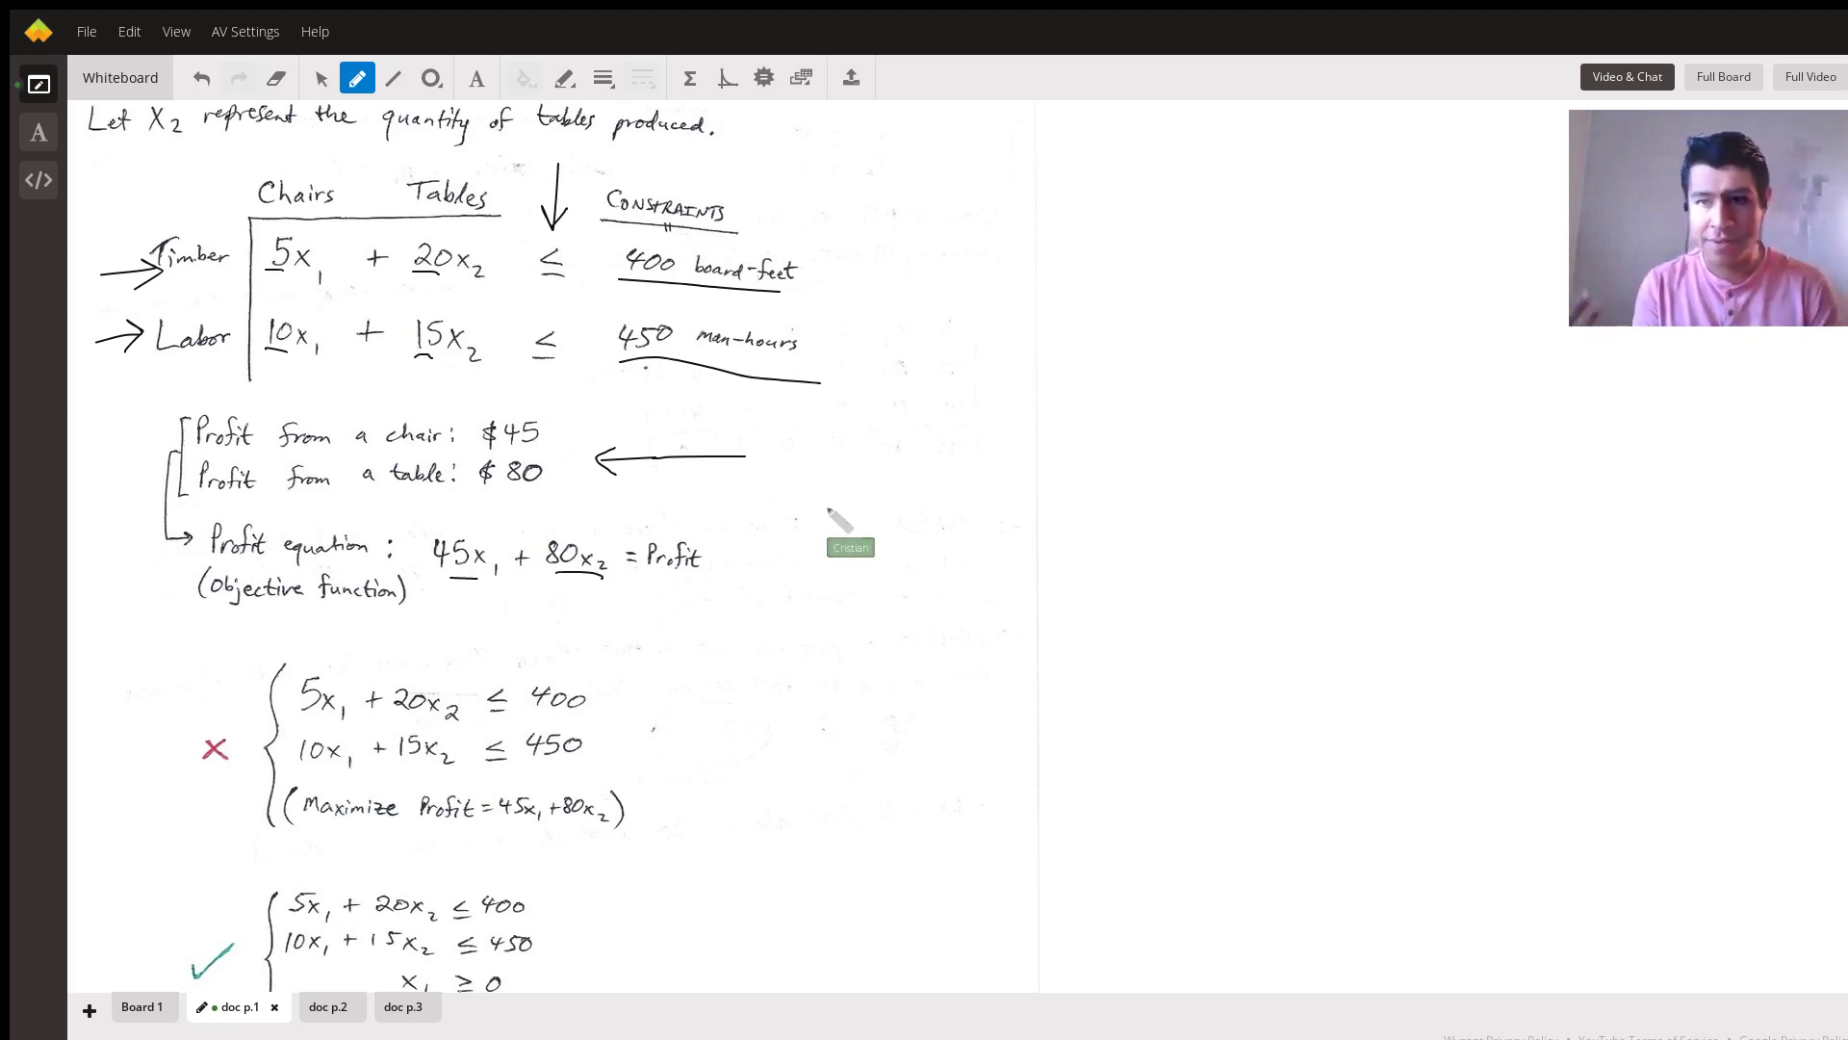
Draw an arrow beside the crossed-out system and point another at the correct constraint system.
{"action": "scroll", "coordinate": [549, 539], "scroll_direction": "down", "scroll_amount": 5}
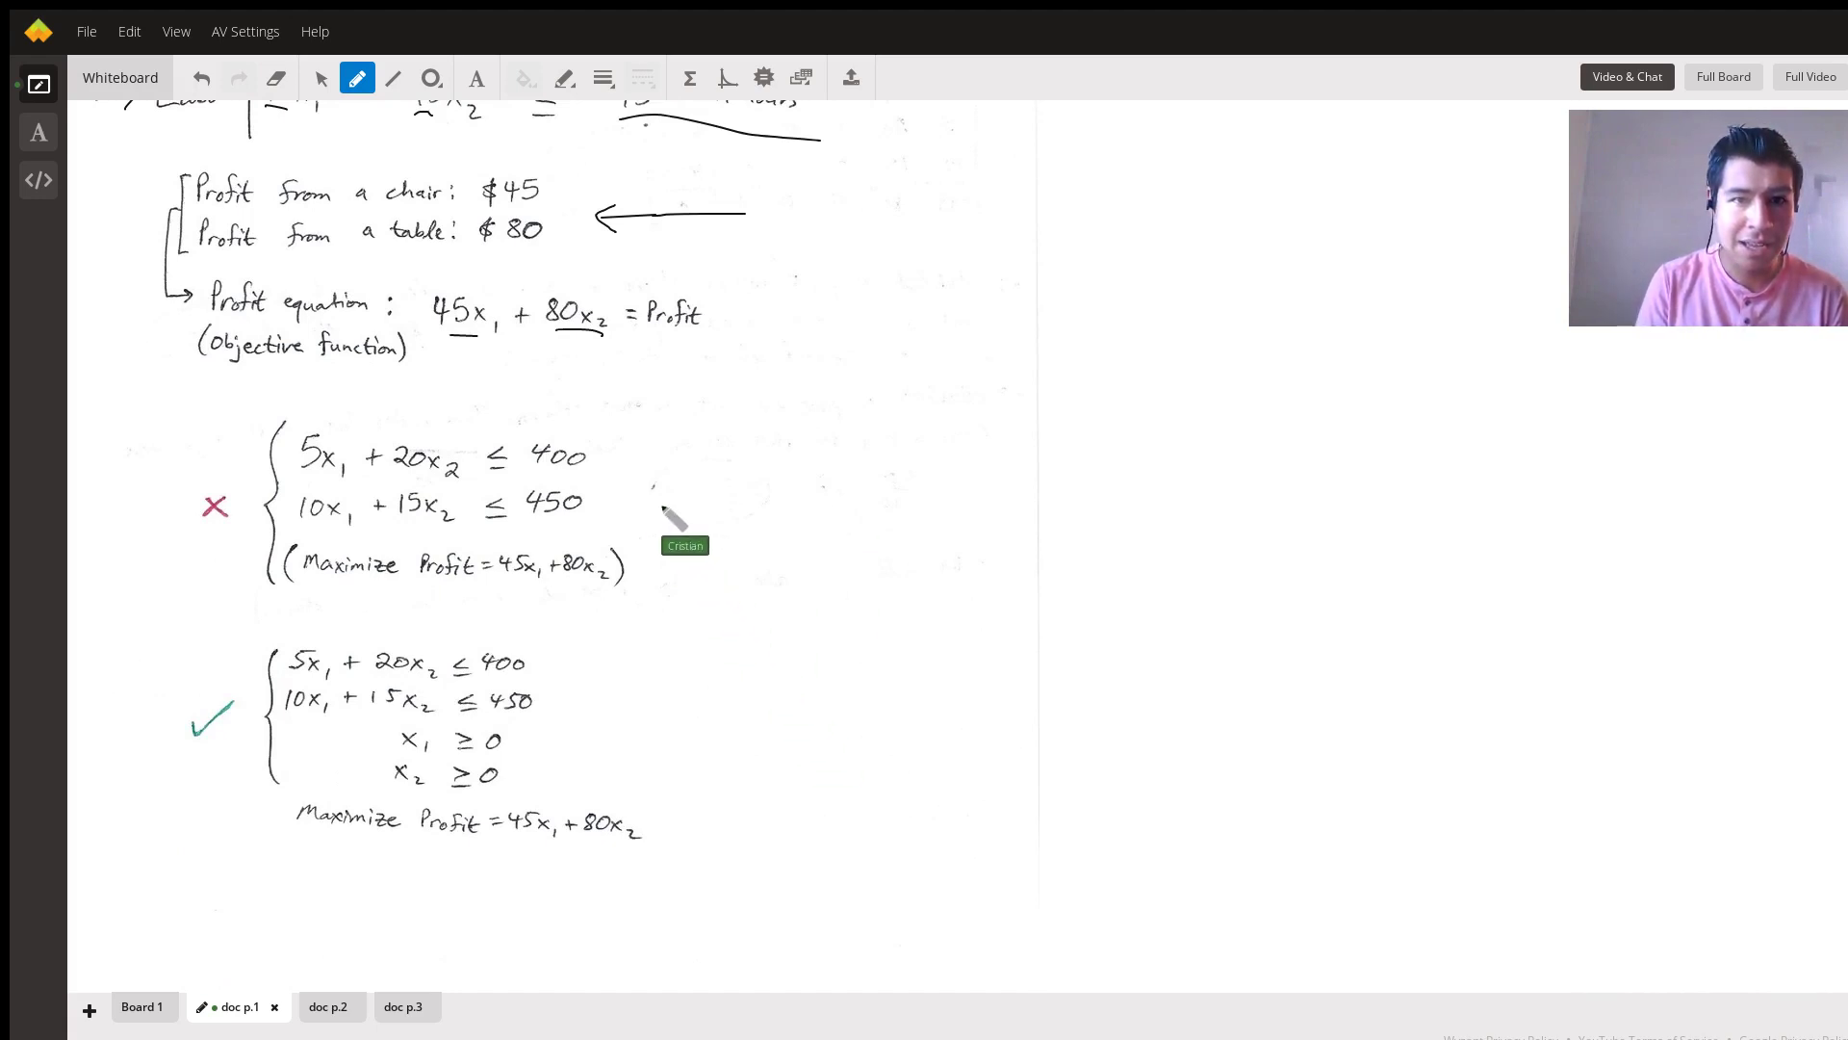
{"action": "left_click_drag", "start_coordinate": [634, 503], "coordinate": [838, 493]}
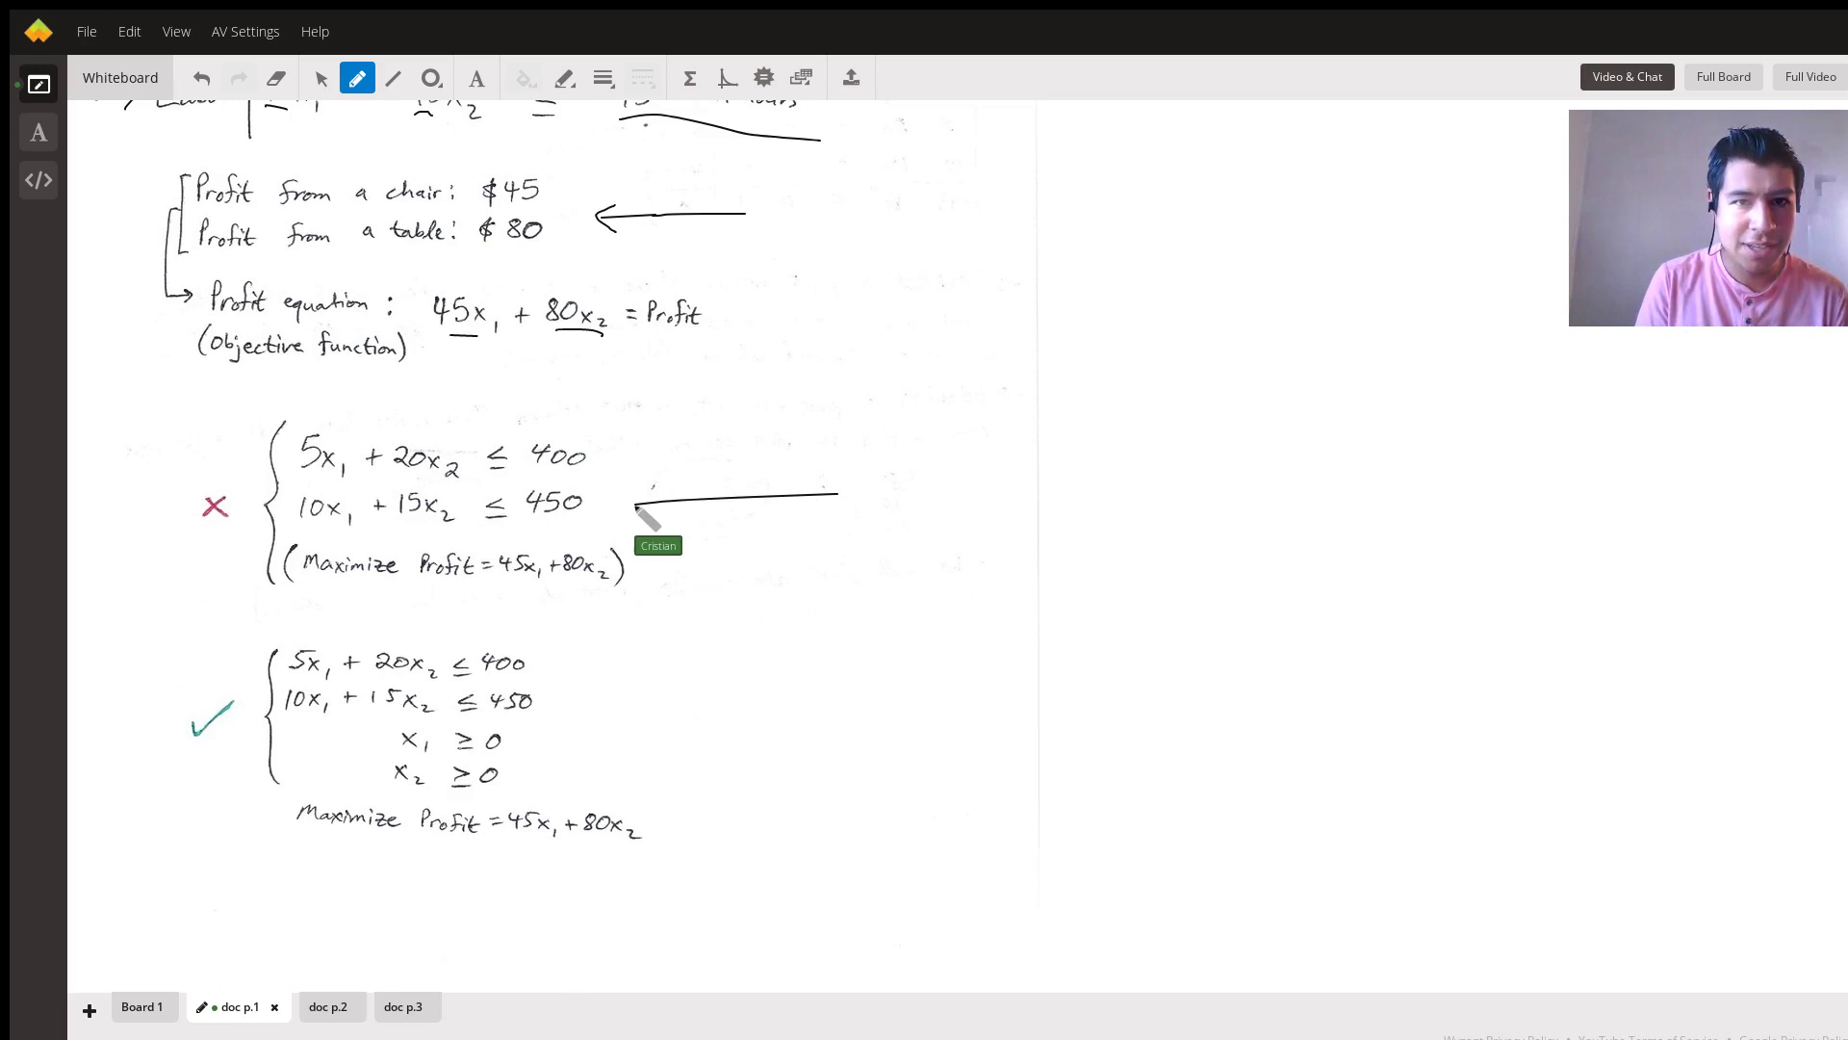
{"action": "mouse_move", "coordinate": [635, 503]}
{"action": "left_mouse_down"}
{"action": "mouse_move", "coordinate": [689, 481]}
{"action": "mouse_move", "coordinate": [700, 534]}
{"action": "left_mouse_up"}
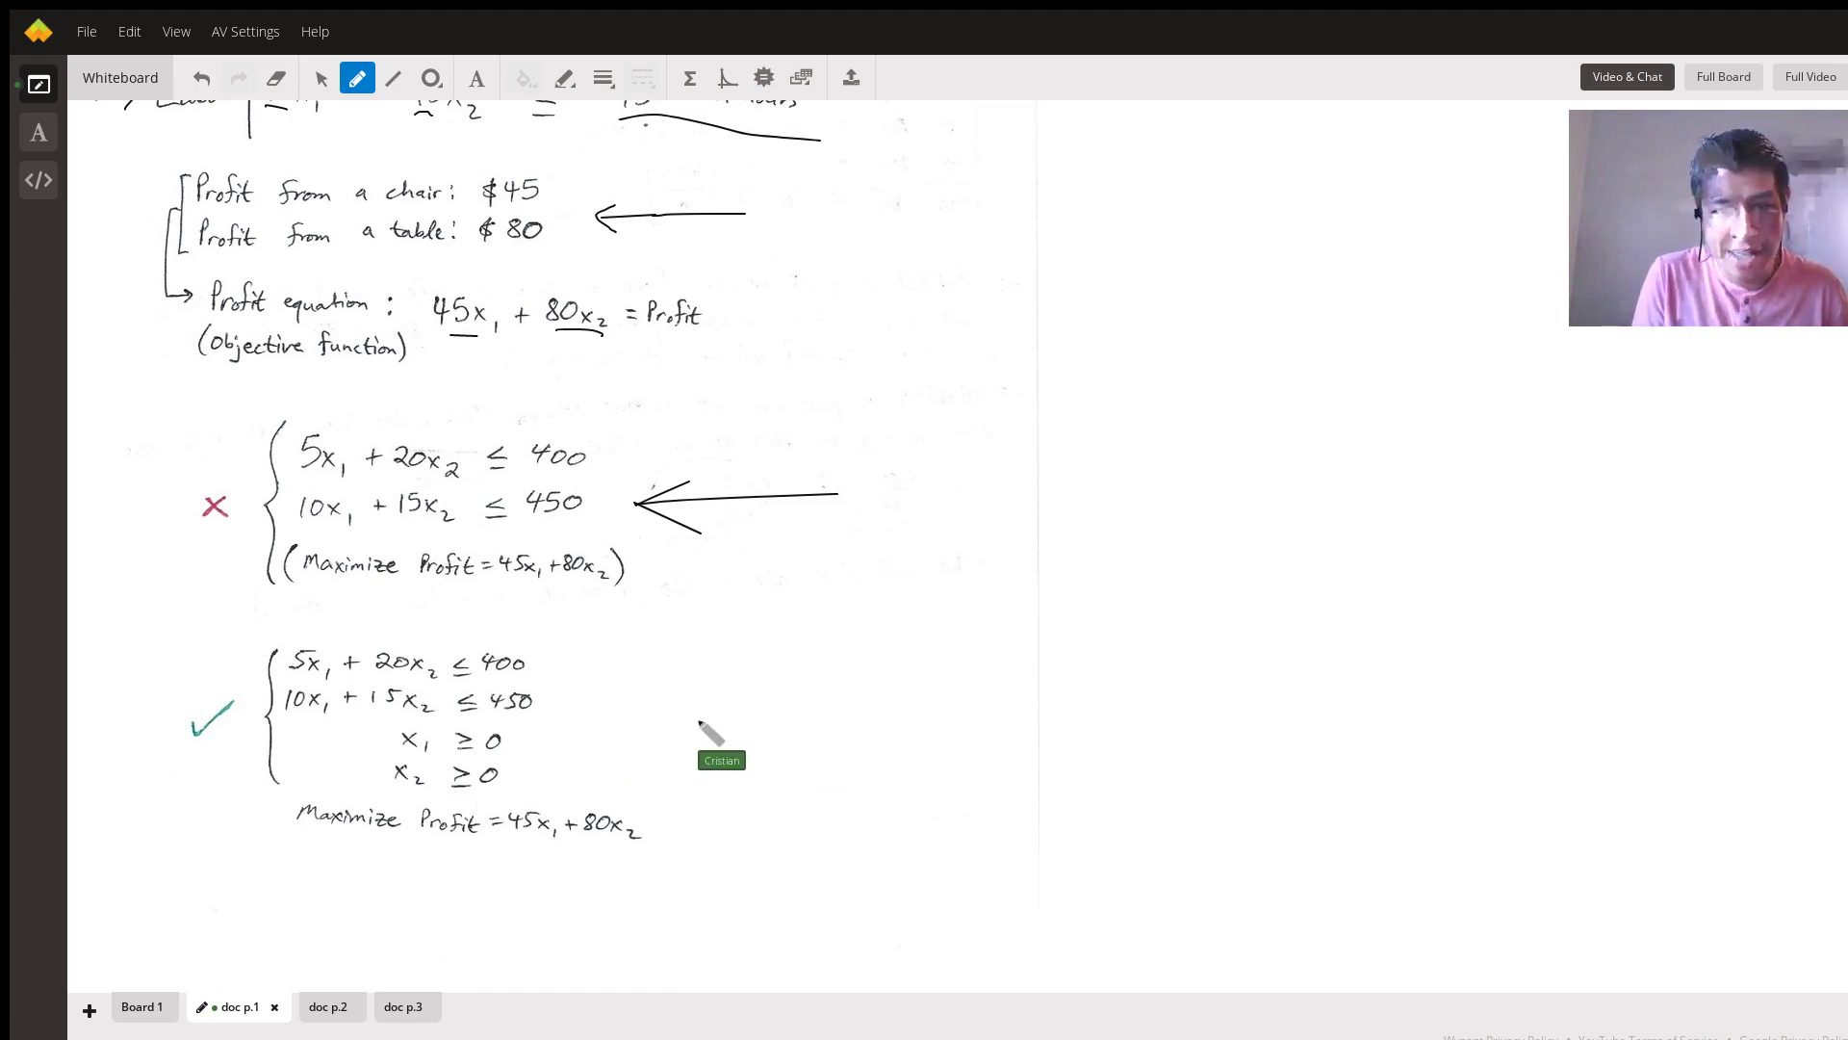
{"action": "mouse_move", "coordinate": [813, 729]}
{"action": "left_mouse_down"}
{"action": "mouse_move", "coordinate": [646, 742]}
{"action": "mouse_move", "coordinate": [697, 720]}
{"action": "mouse_move", "coordinate": [704, 771]}
{"action": "left_mouse_up"}
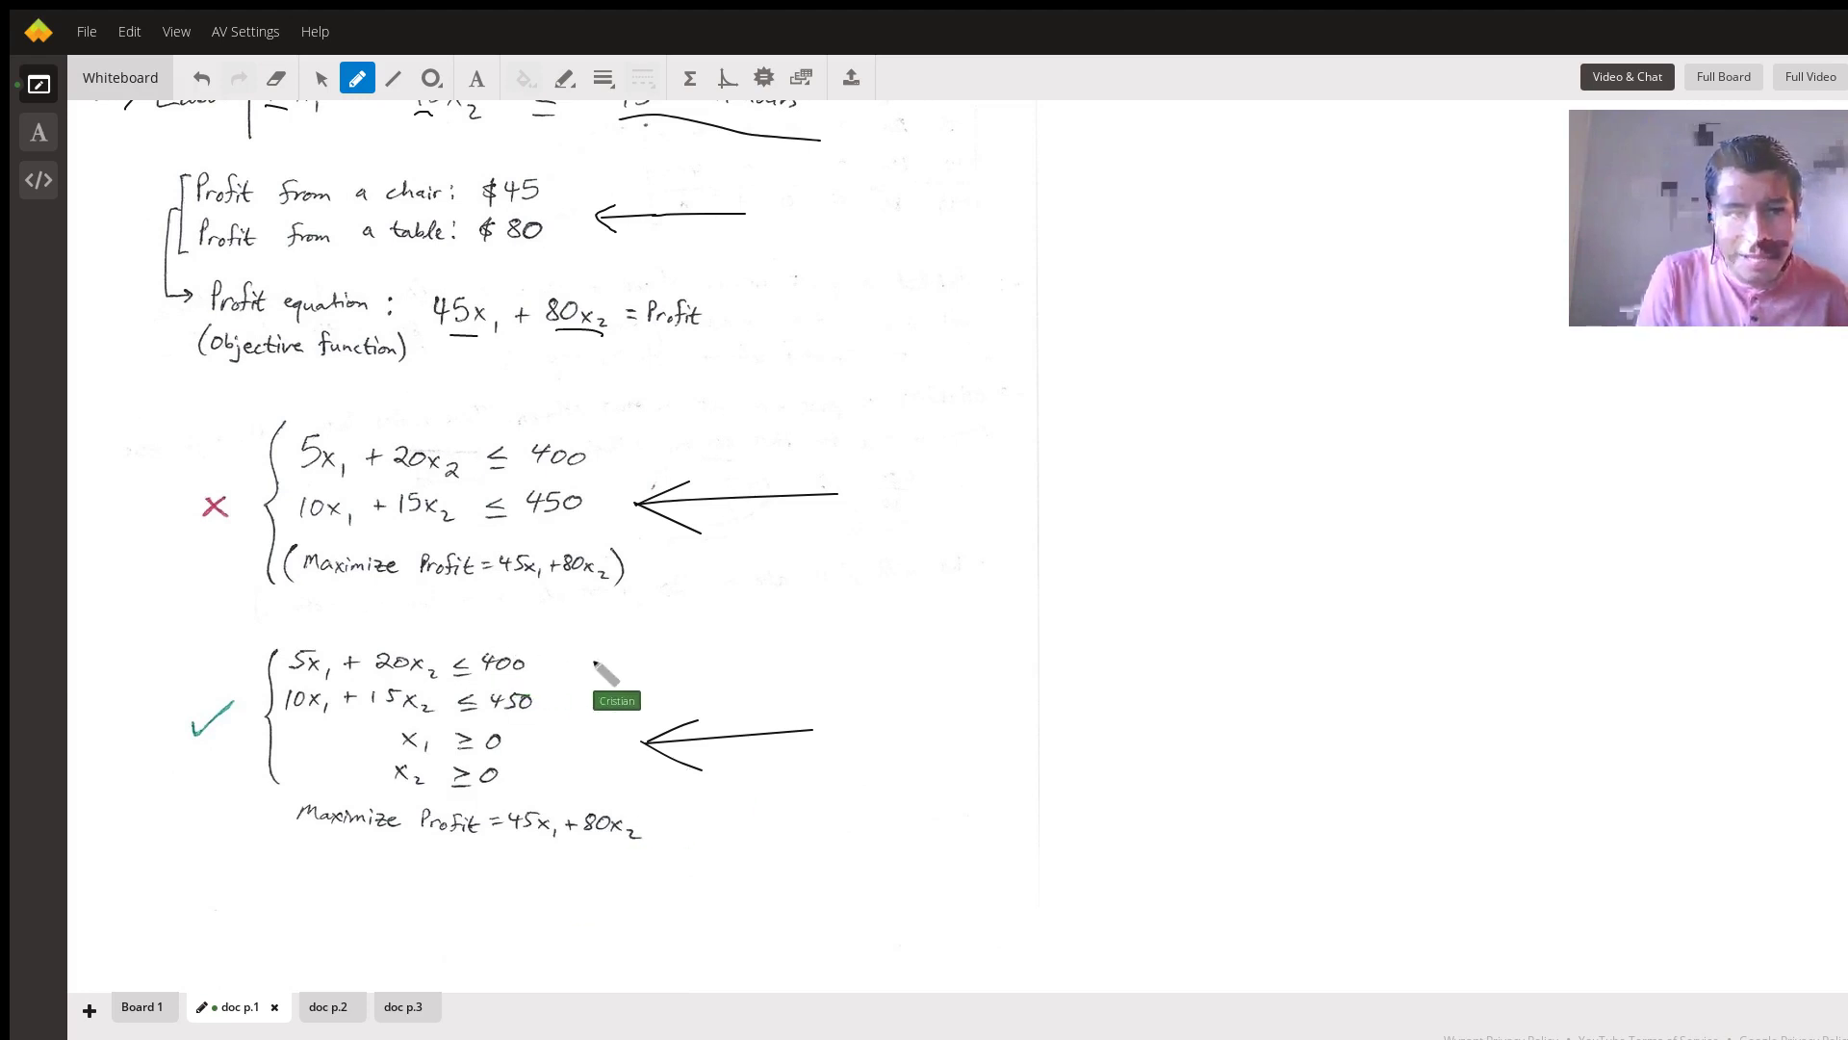
Mark the 400 board-feet and non-negativity constraints, underline the maximize-profit objective, then go to doc p.2.
{"action": "mouse_move", "coordinate": [565, 663]}
{"action": "left_mouse_down"}
{"action": "mouse_move", "coordinate": [616, 659]}
{"action": "mouse_move", "coordinate": [623, 693]}
{"action": "left_mouse_up"}
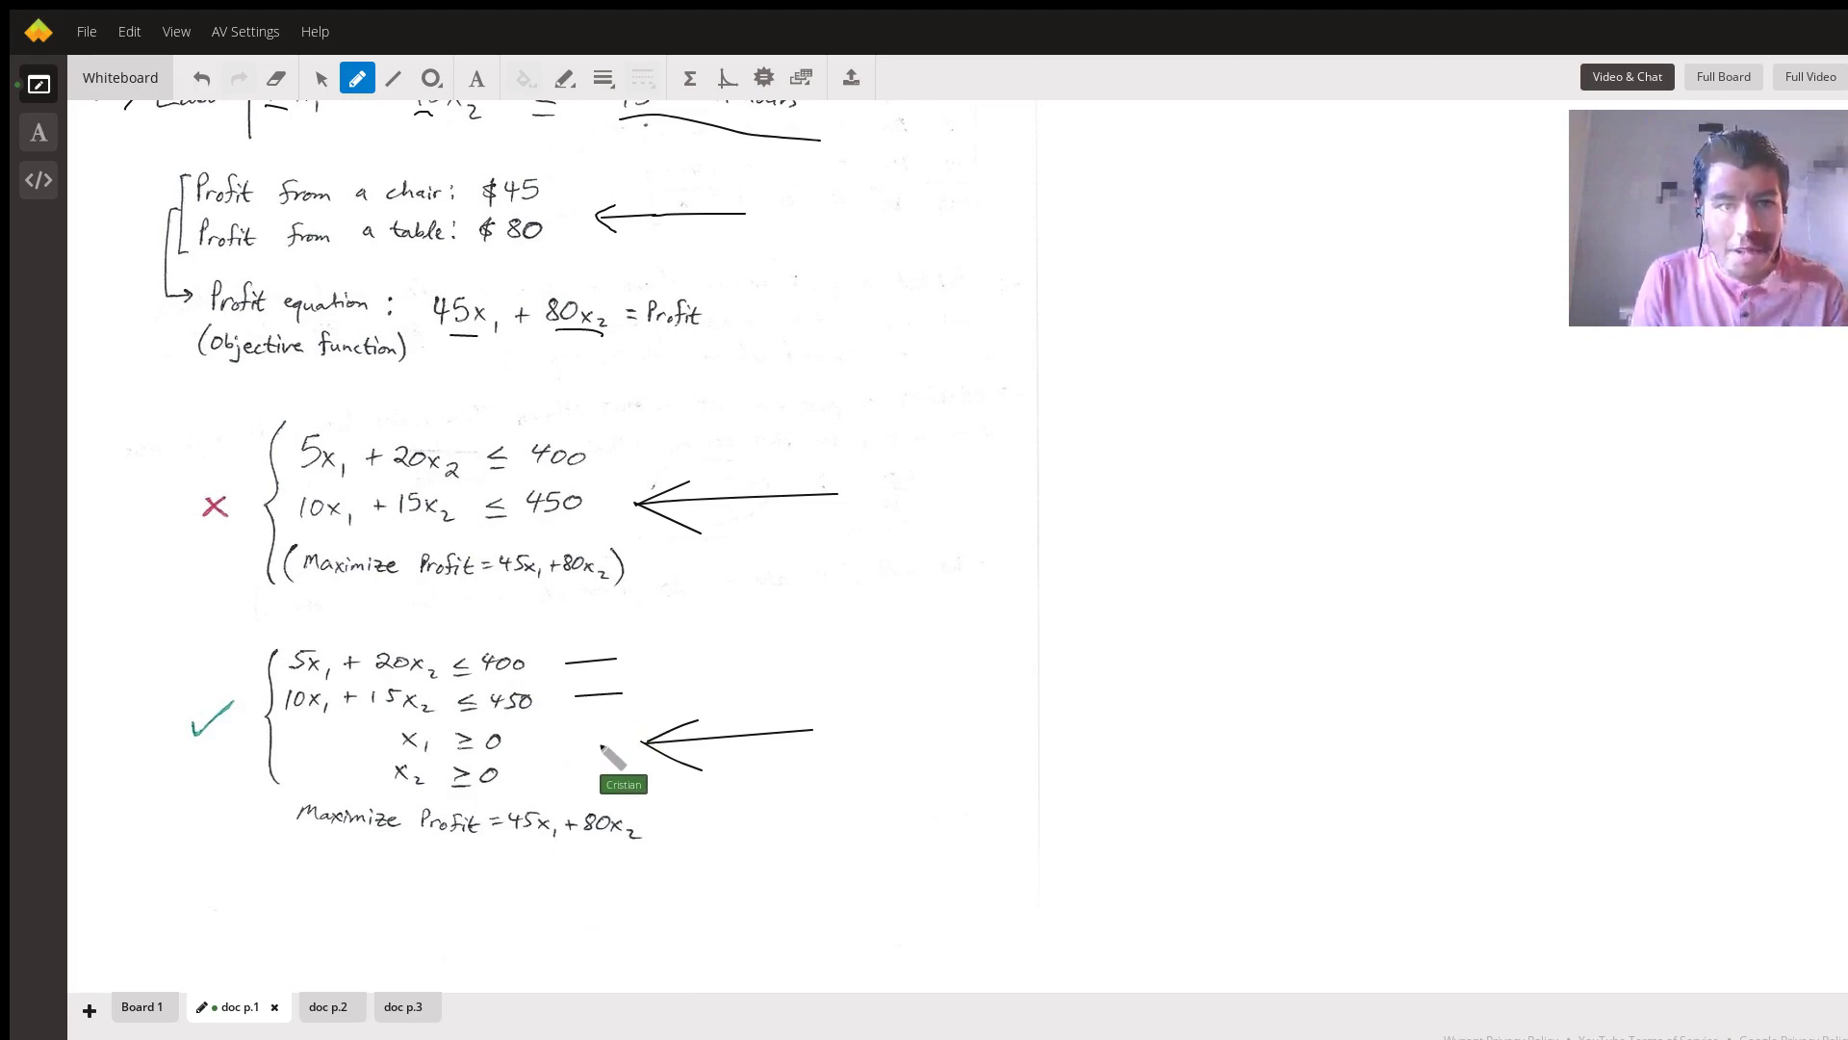
{"action": "mouse_move", "coordinate": [540, 739]}
{"action": "left_mouse_down"}
{"action": "mouse_move", "coordinate": [599, 744]}
{"action": "mouse_move", "coordinate": [606, 781]}
{"action": "left_mouse_up"}
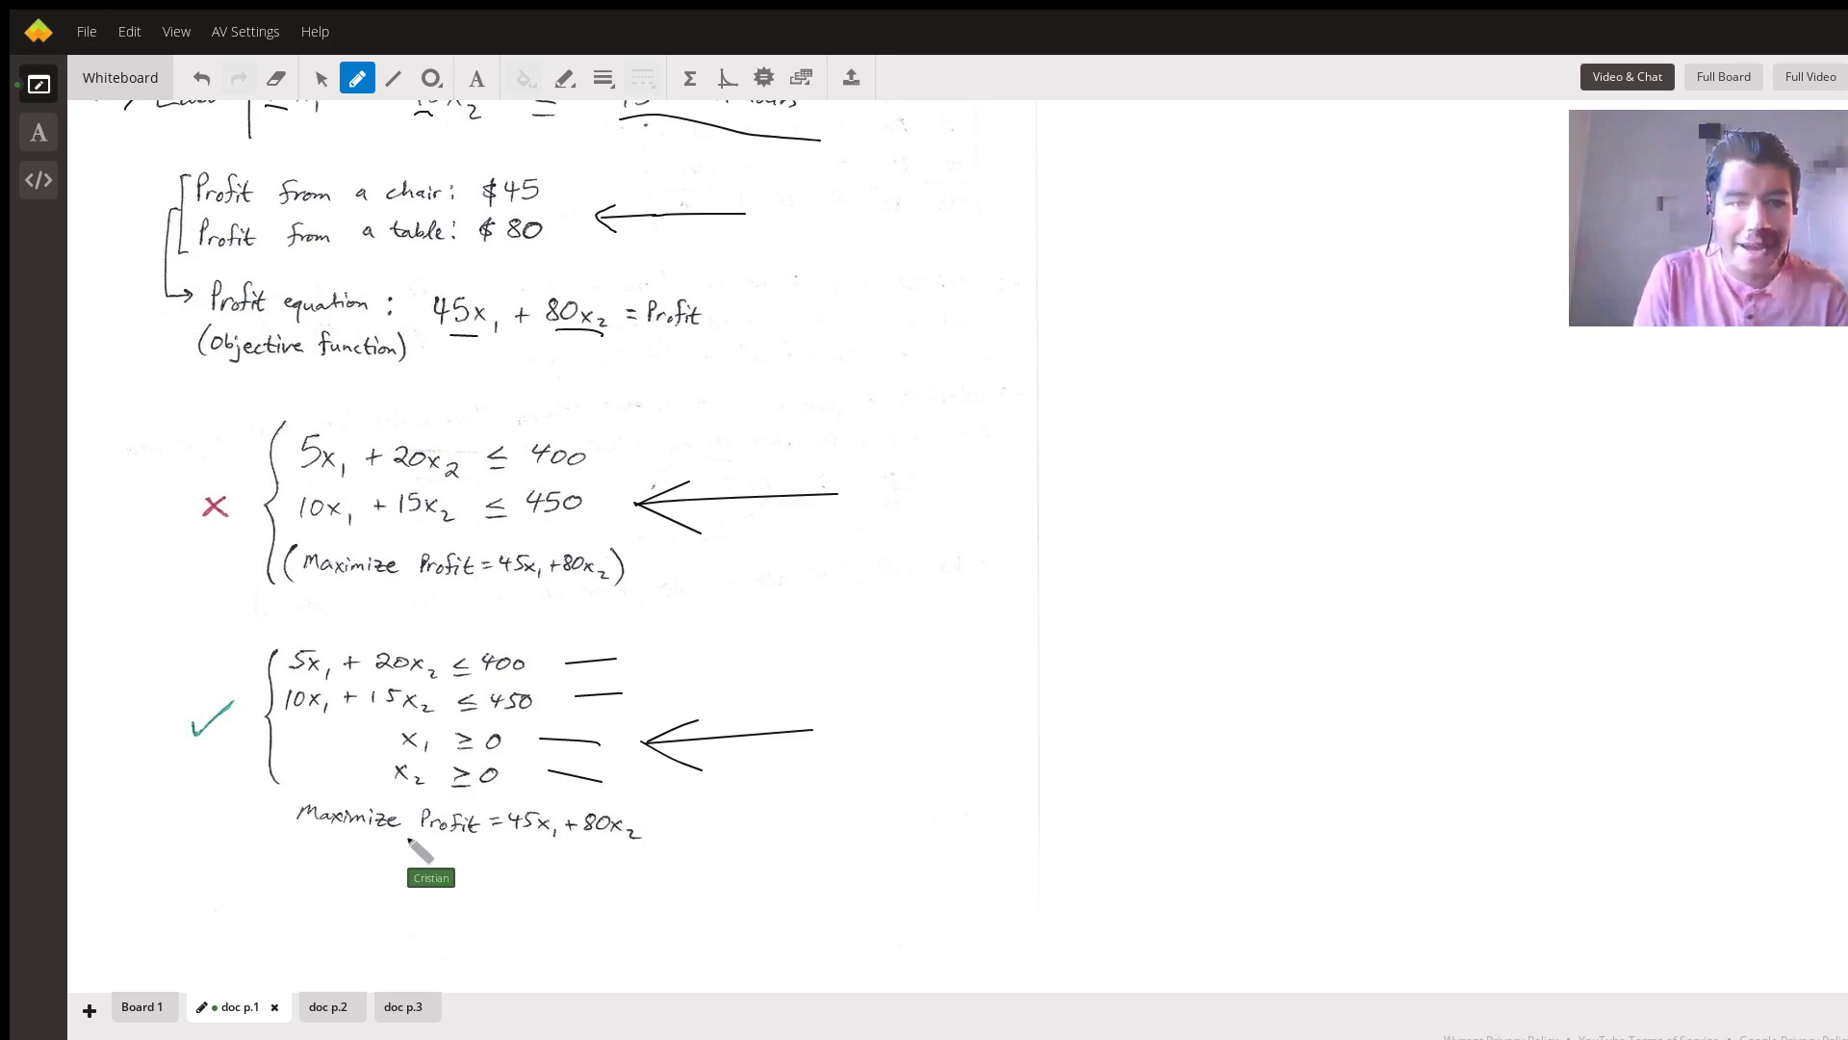
{"action": "left_click_drag", "start_coordinate": [356, 835], "coordinate": [612, 859]}
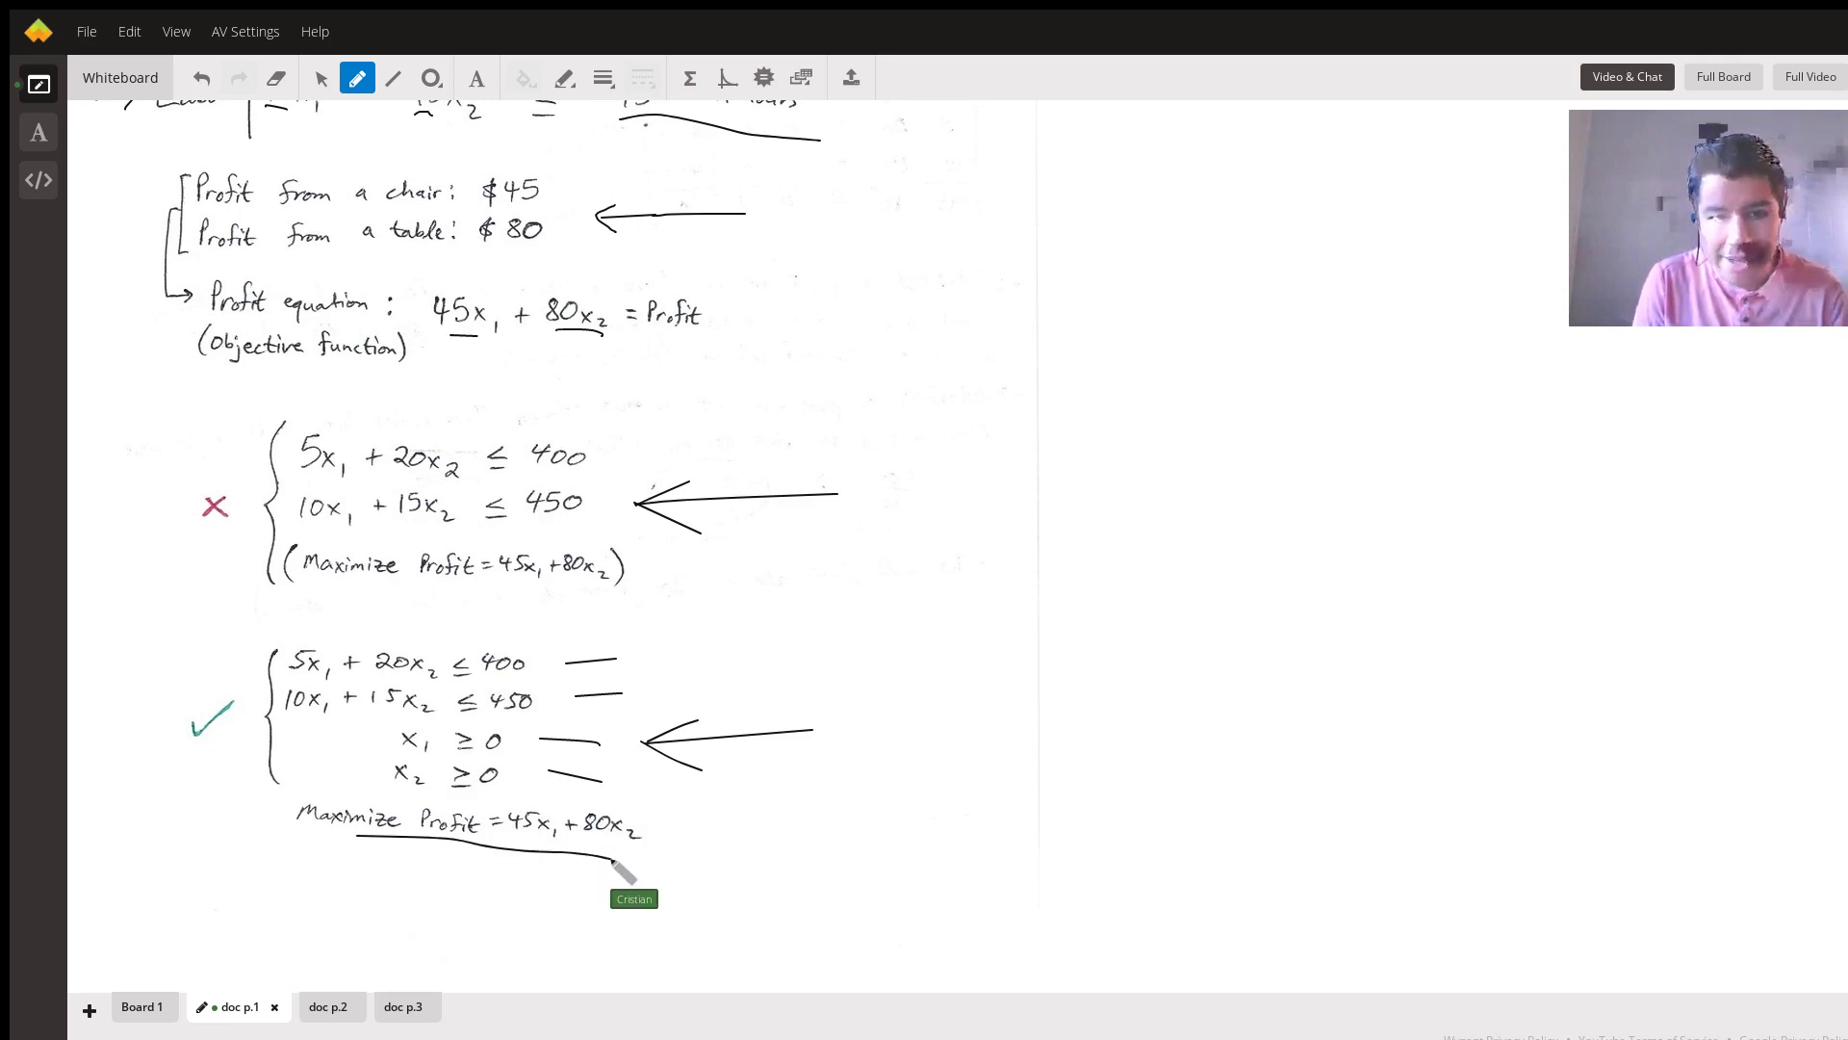
{"action": "left_click", "coordinate": [328, 1005]}
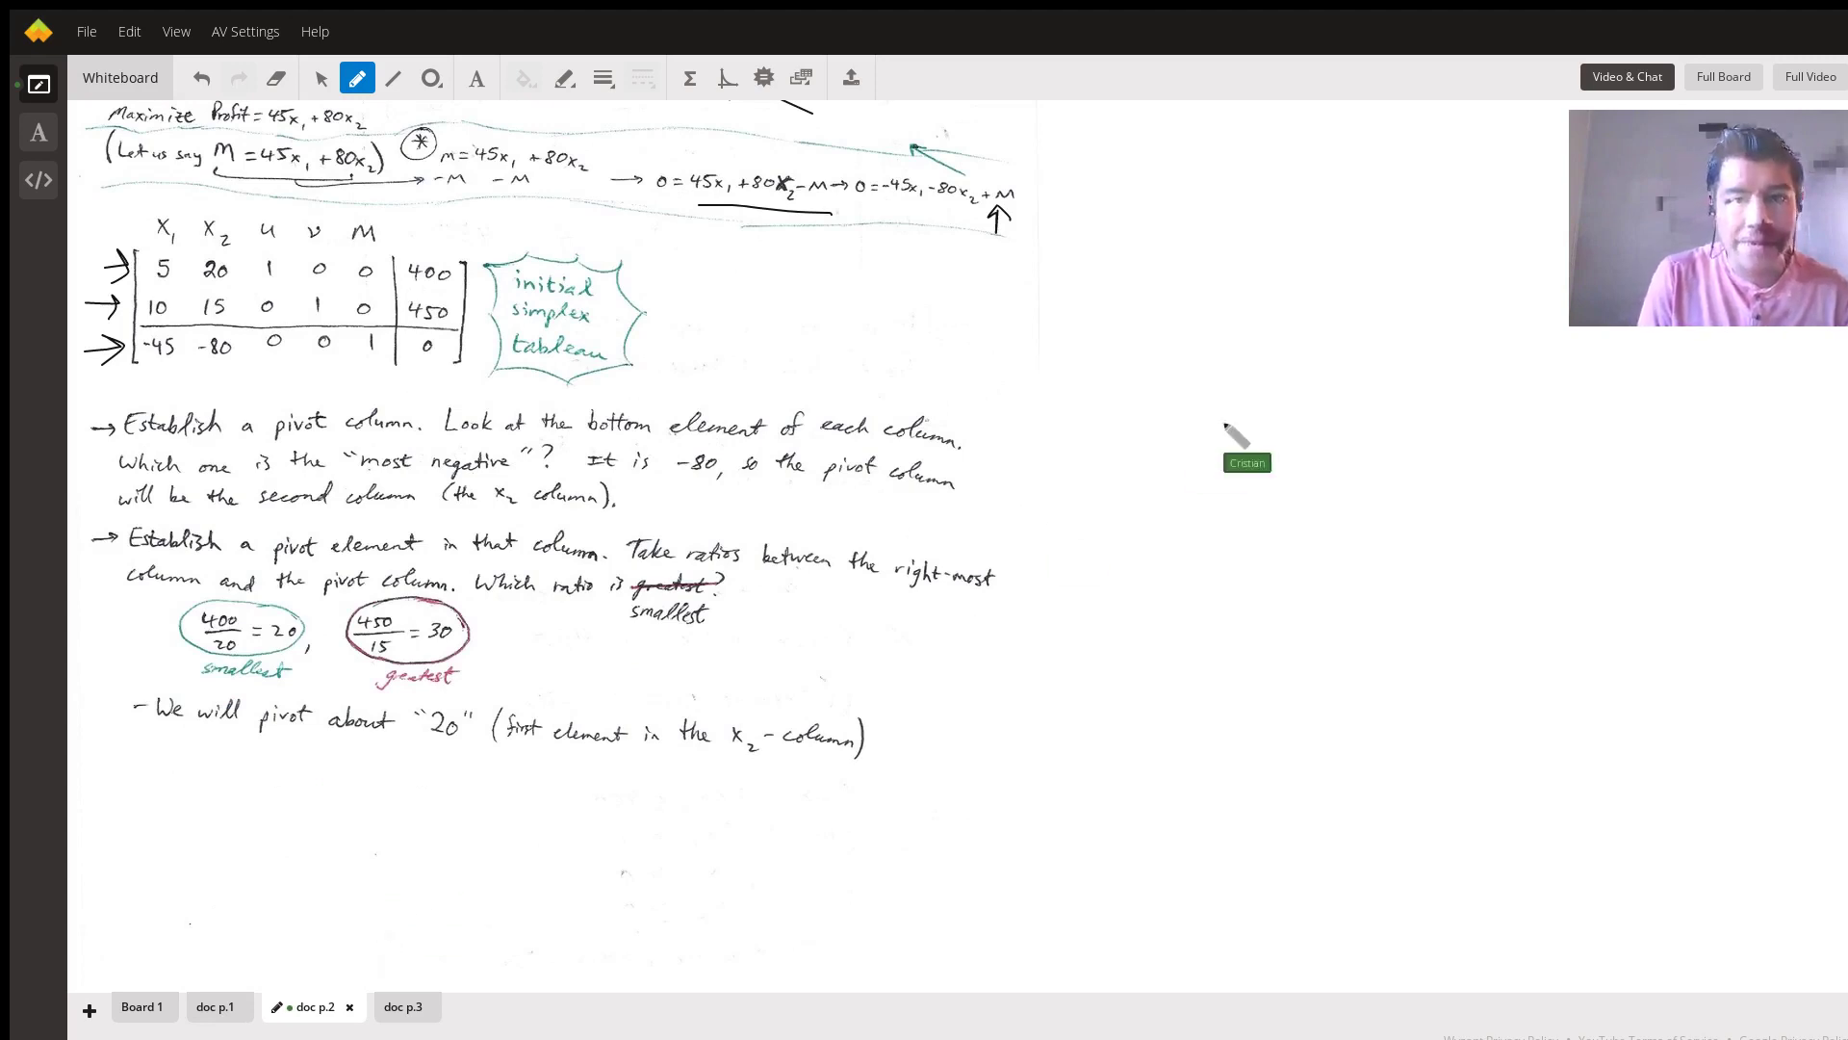
{"action": "scroll", "coordinate": [968, 616], "scroll_direction": "up", "scroll_amount": 3}
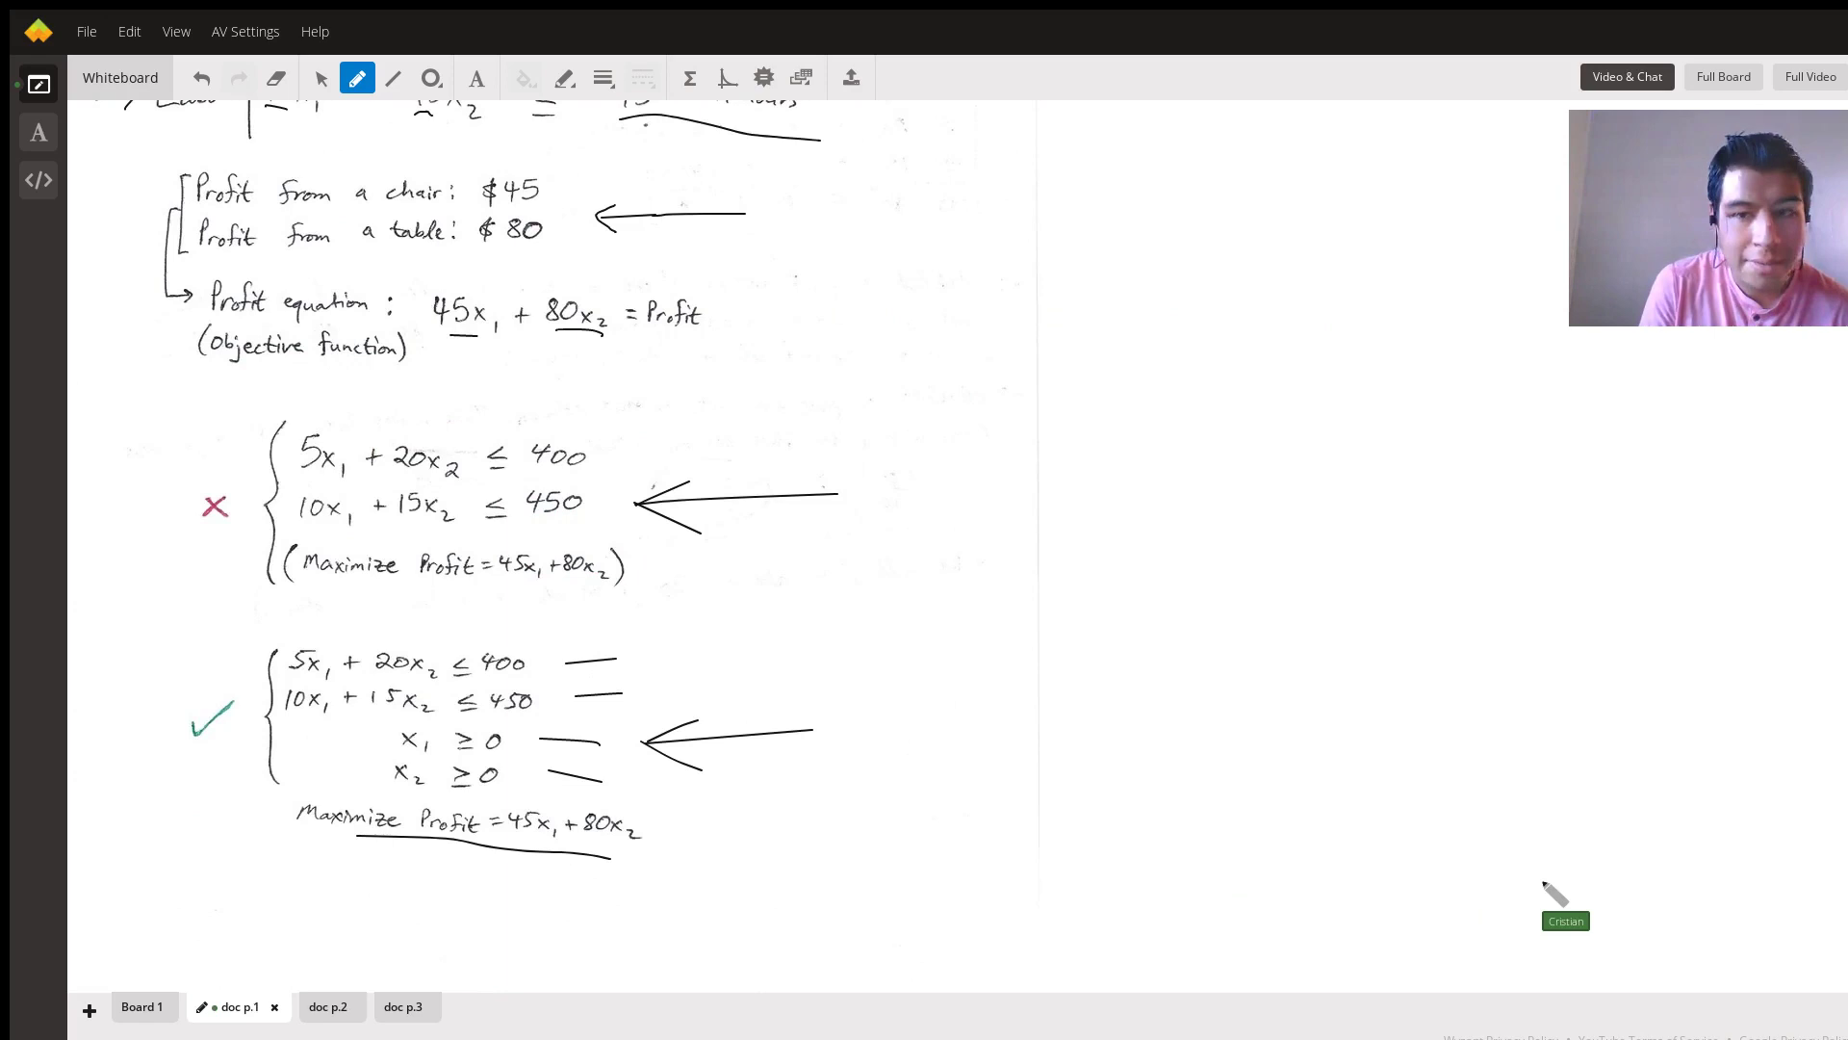
Look over the chairs and tables setup at the top of doc p.1, then return to doc p.2's tableau.
{"action": "scroll", "coordinate": [1543, 883], "scroll_direction": "up", "scroll_amount": 3}
{"action": "scroll", "coordinate": [1551, 883], "scroll_direction": "up", "scroll_amount": 1}
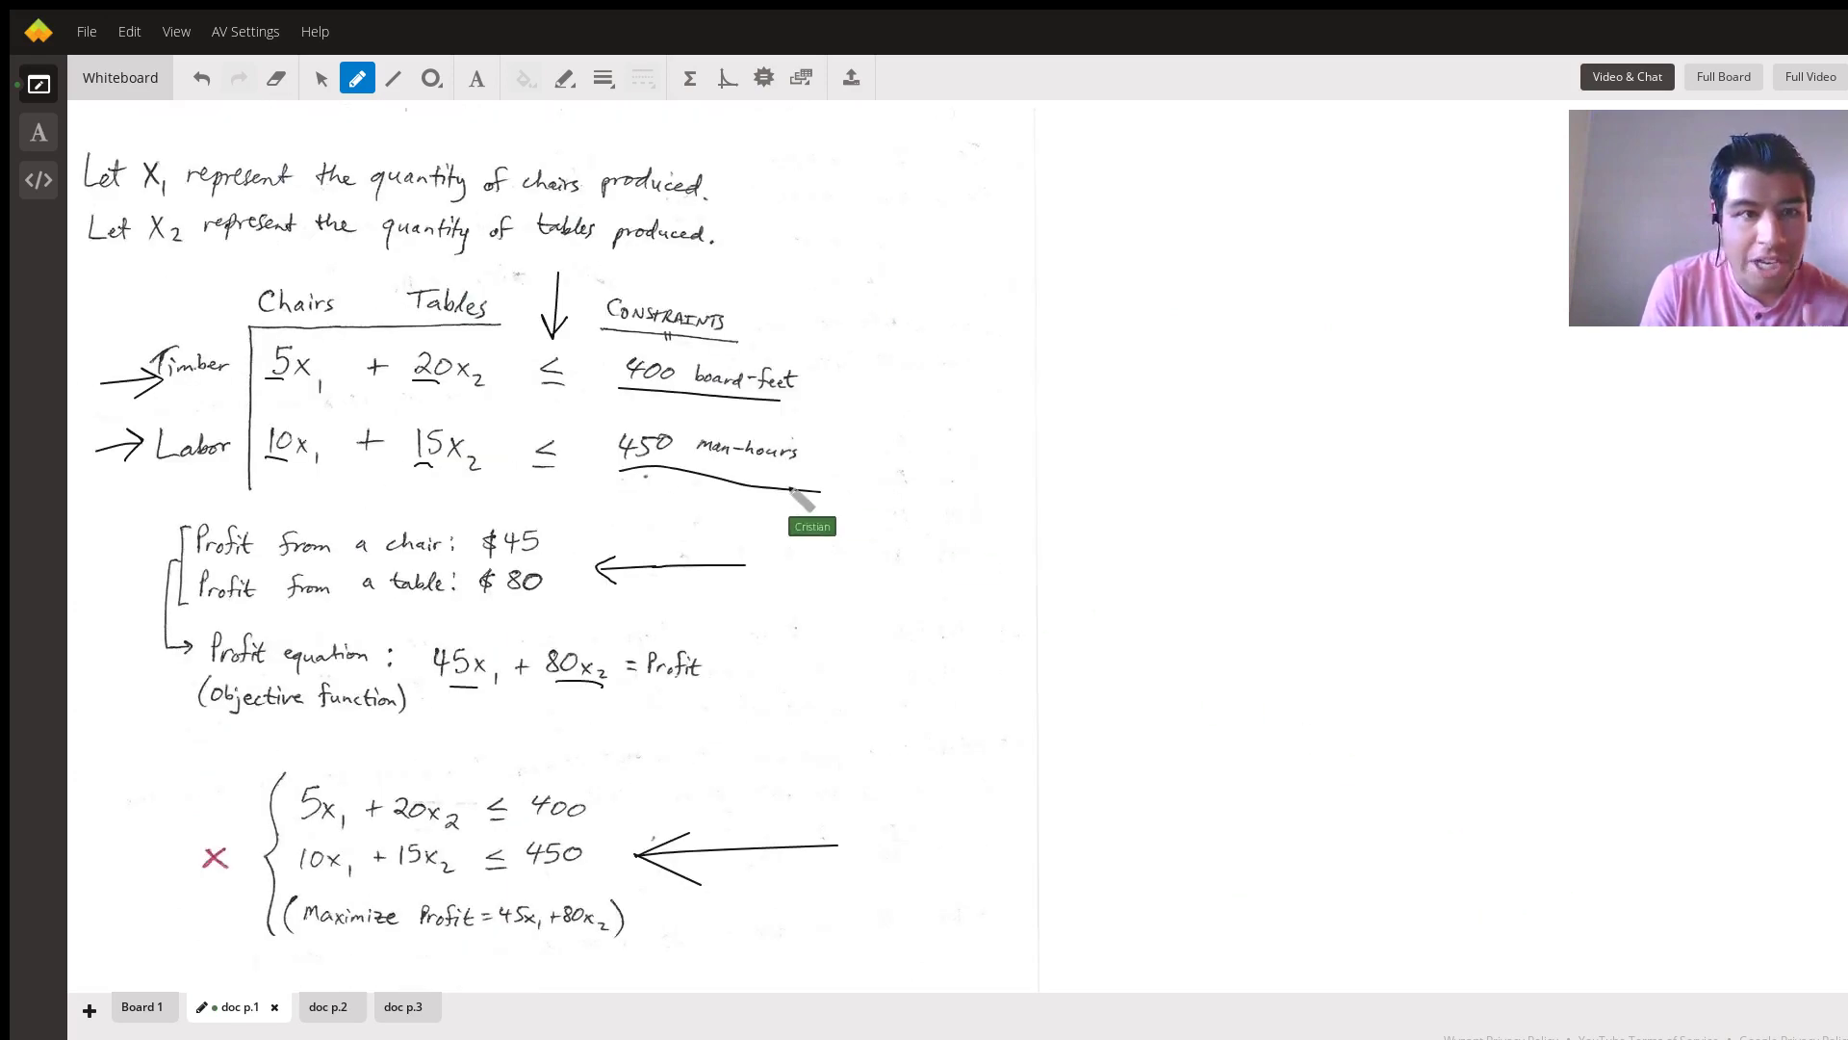
{"action": "key", "text": "Page_Down"}
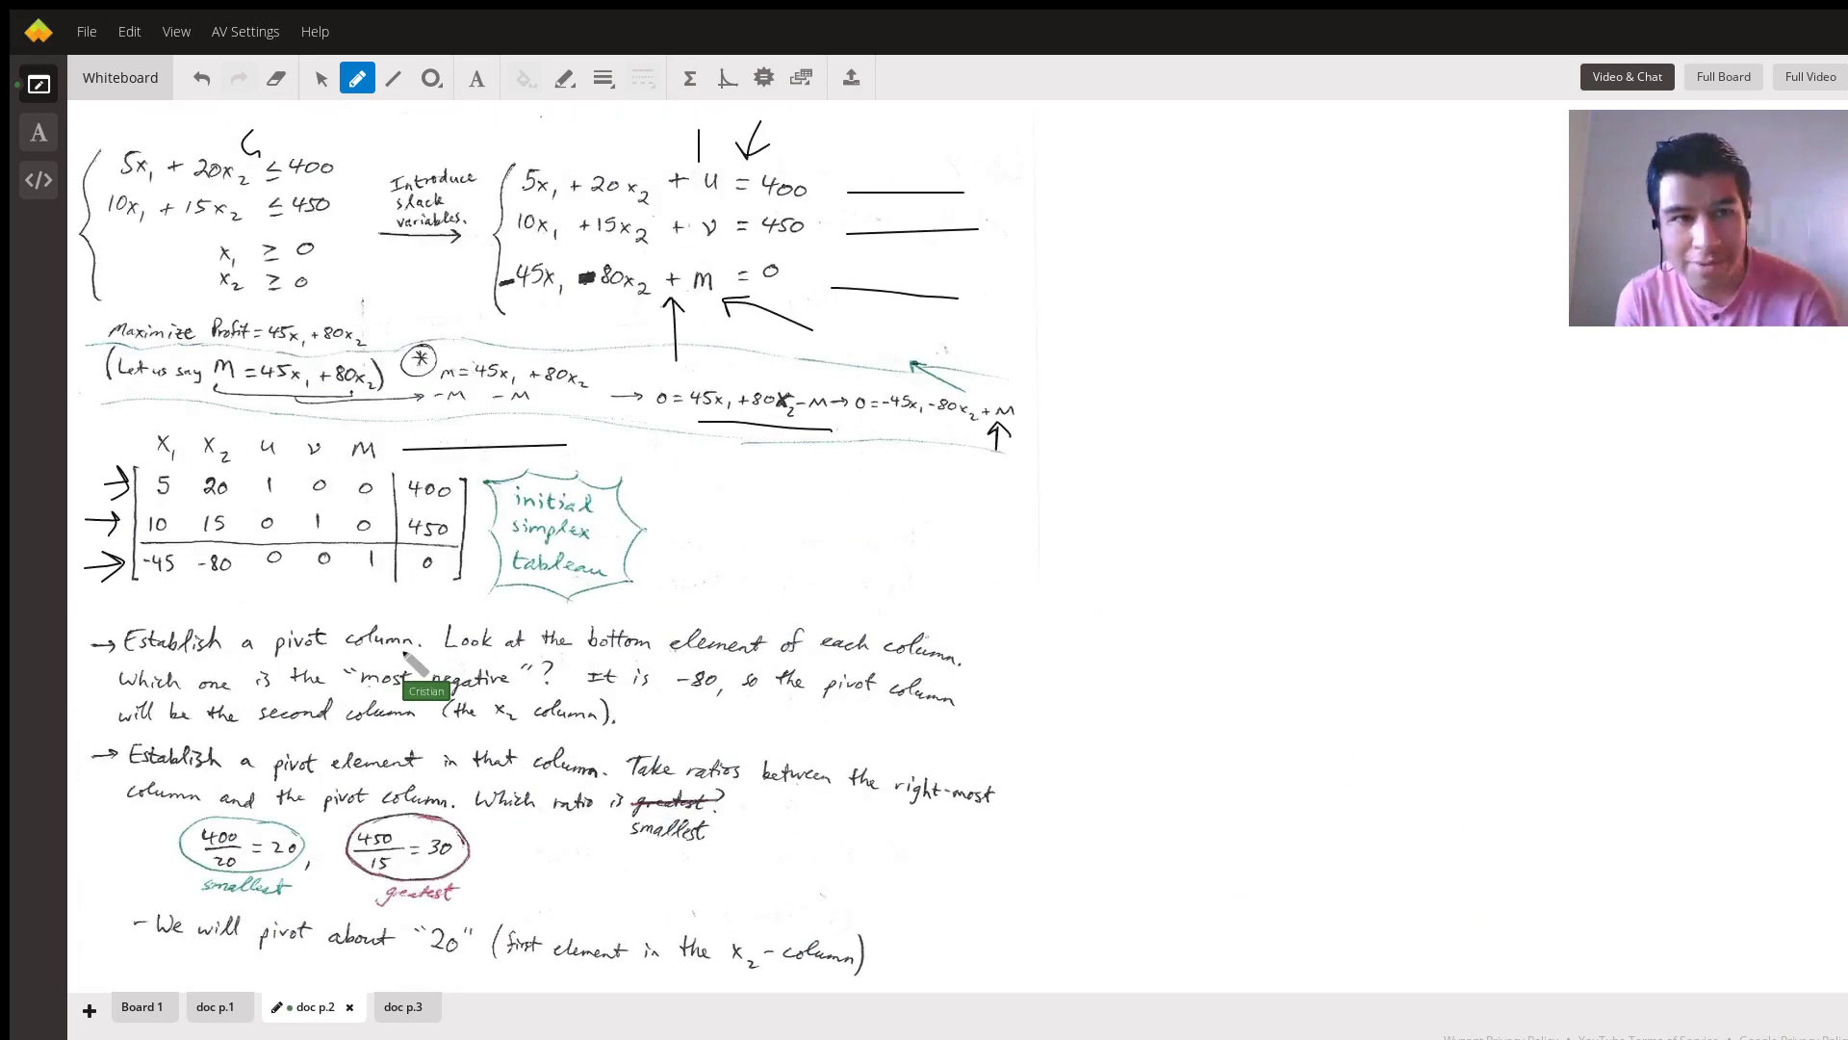
{"action": "scroll", "coordinate": [1107, 443], "scroll_direction": "down", "scroll_amount": 3}
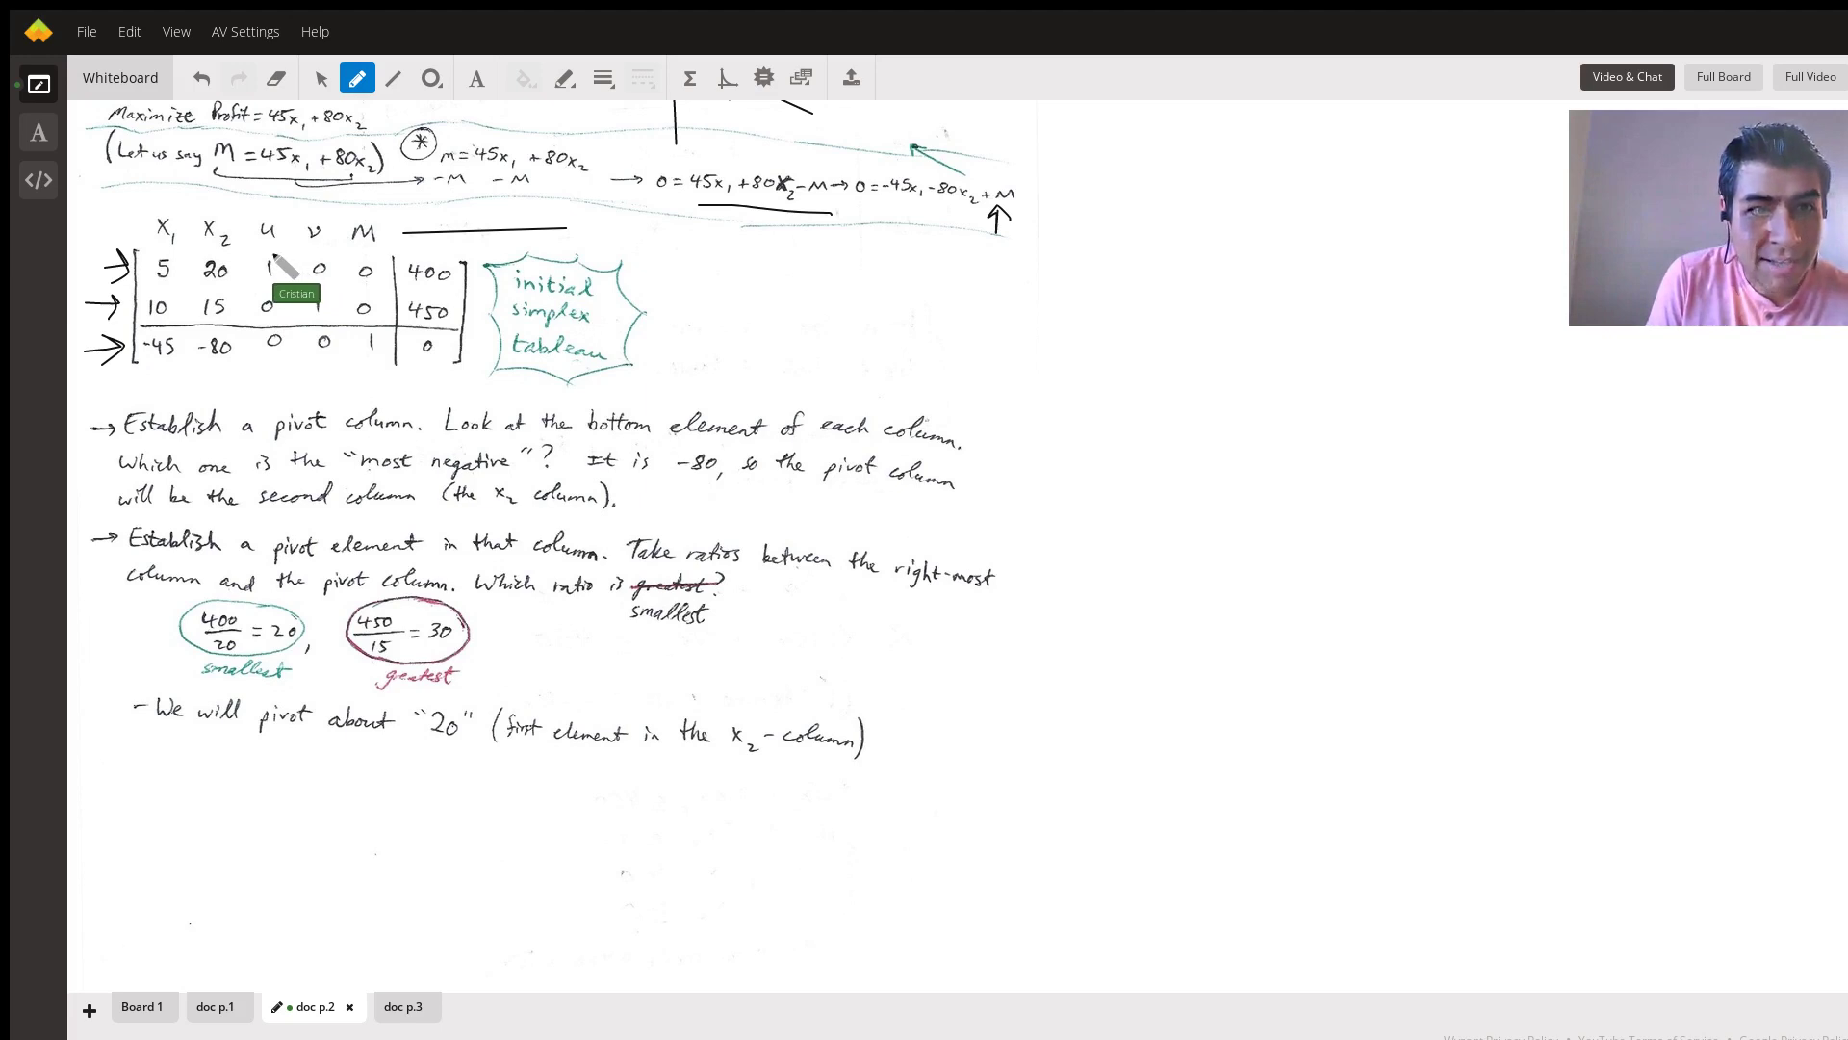
Circle the 1s in the u, v and M columns and underline -45 and -80 in the bottom row.
{"action": "left_click_drag", "start_coordinate": [274, 256], "coordinate": [278, 258]}
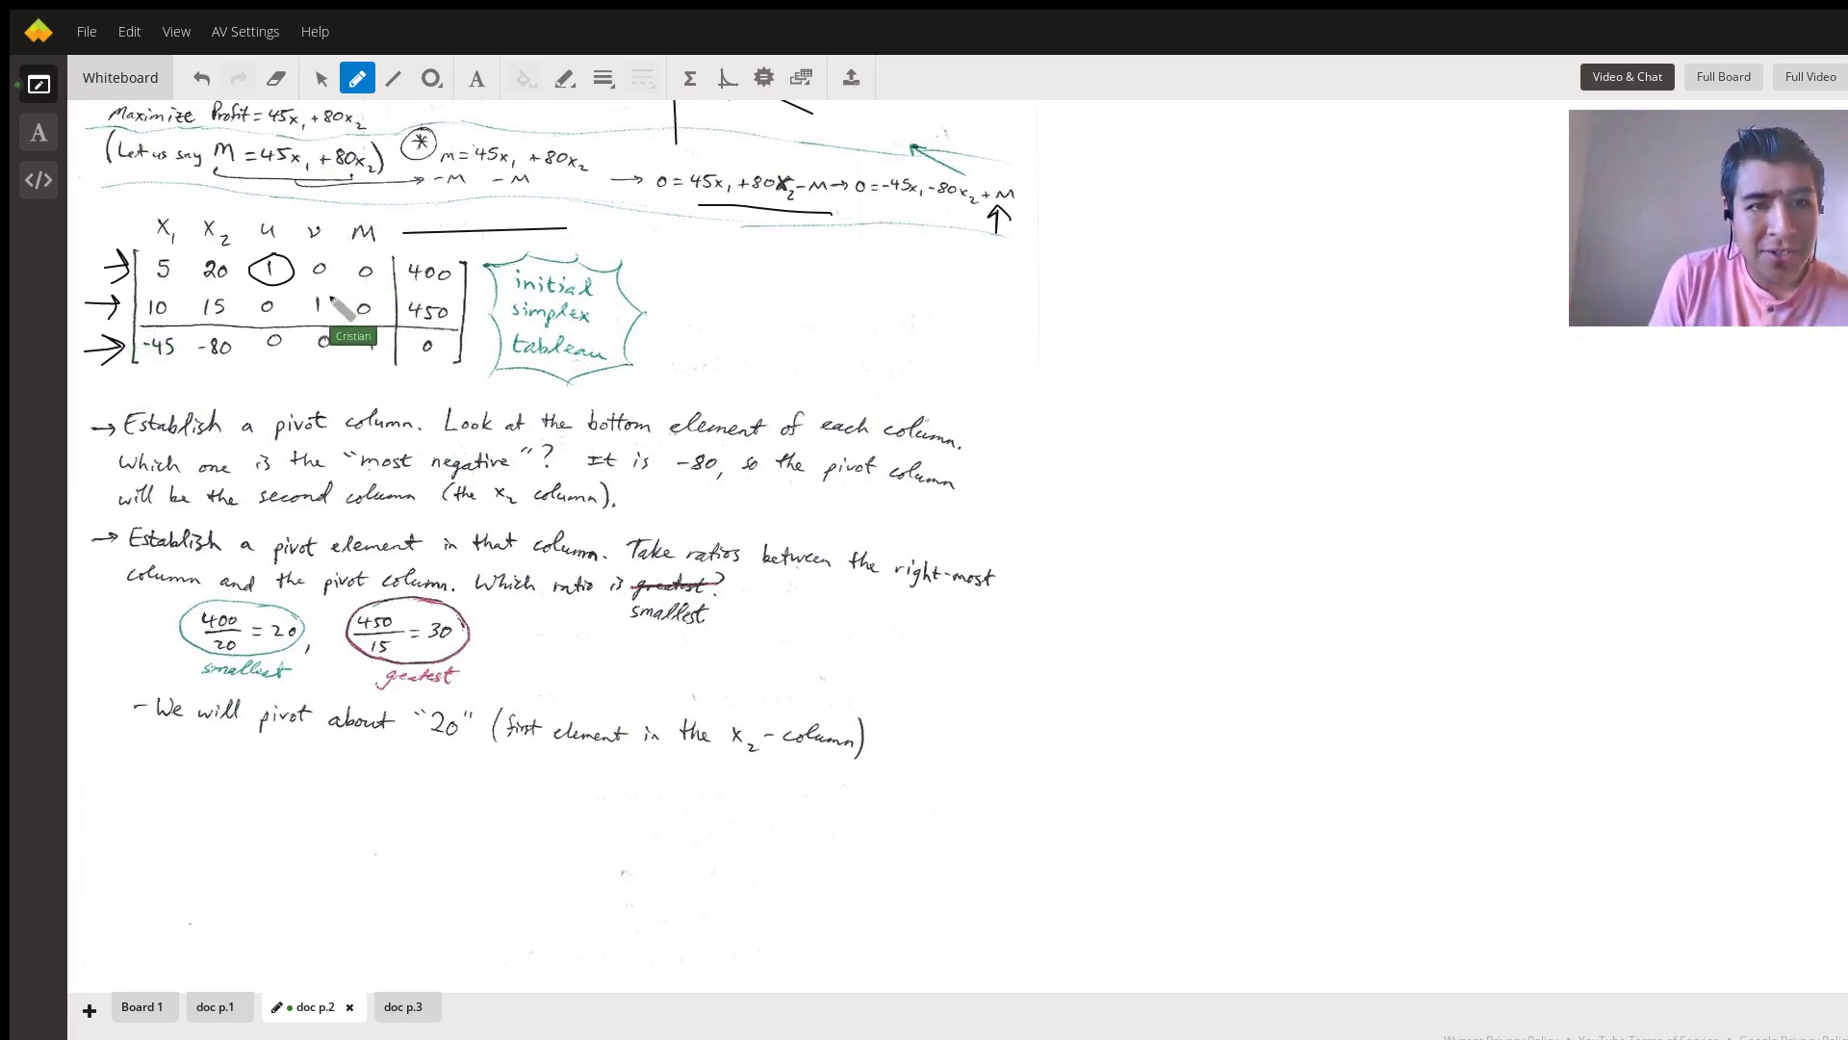
{"action": "left_click_drag", "start_coordinate": [317, 285], "coordinate": [297, 318]}
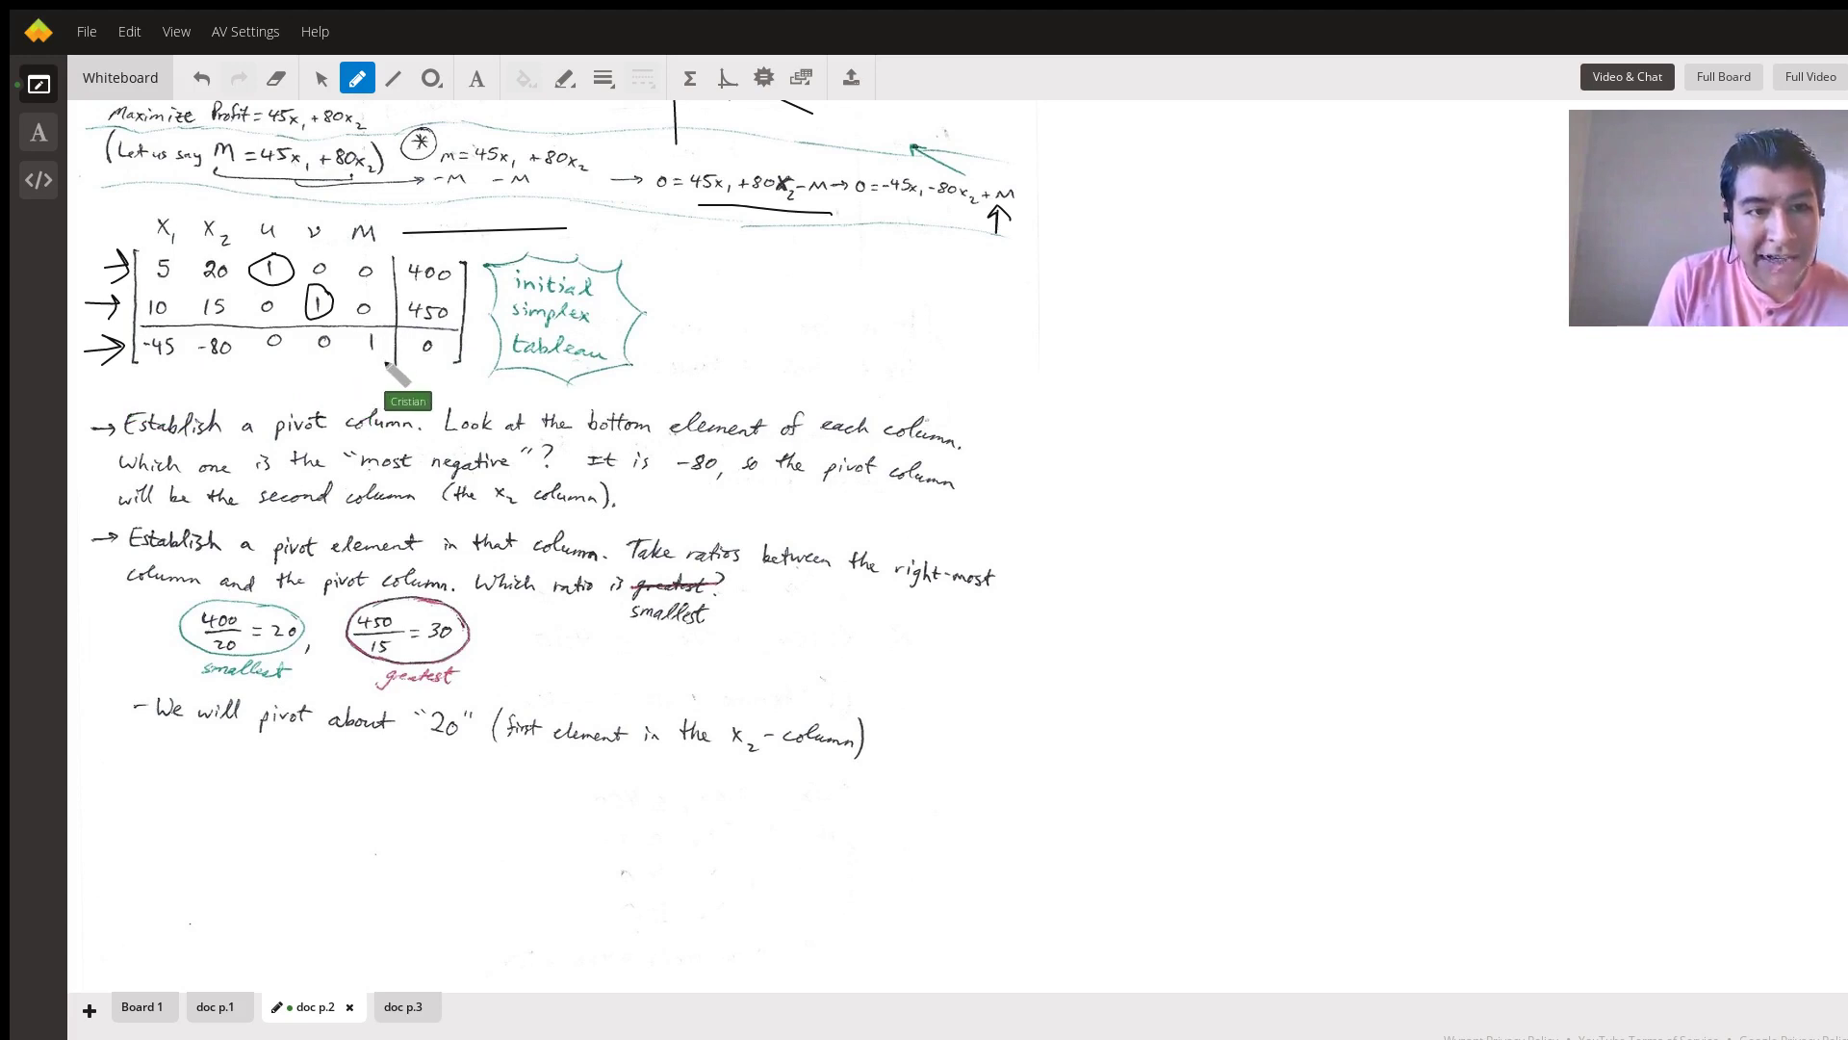
{"action": "mouse_move", "coordinate": [371, 332]}
{"action": "left_mouse_down"}
{"action": "mouse_move", "coordinate": [370, 353]}
{"action": "mouse_move", "coordinate": [377, 326]}
{"action": "left_mouse_up"}
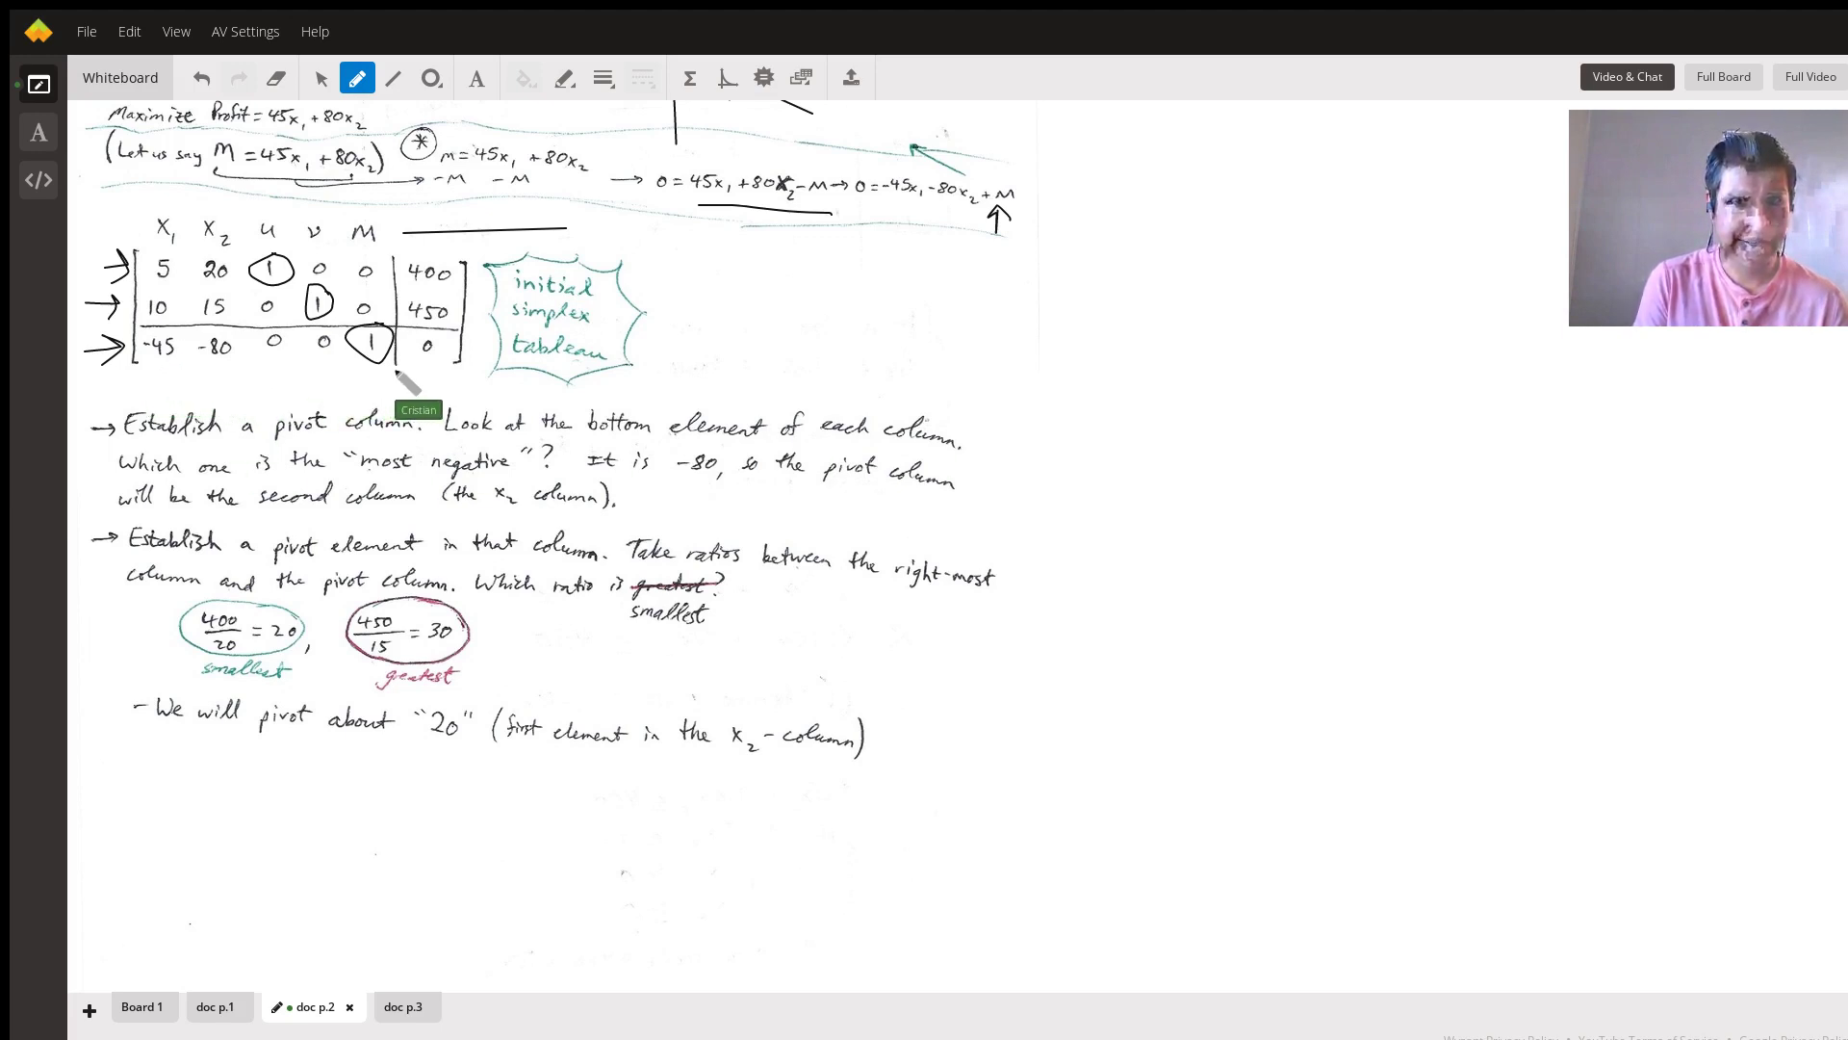
{"action": "left_click_drag", "start_coordinate": [145, 364], "coordinate": [430, 372]}
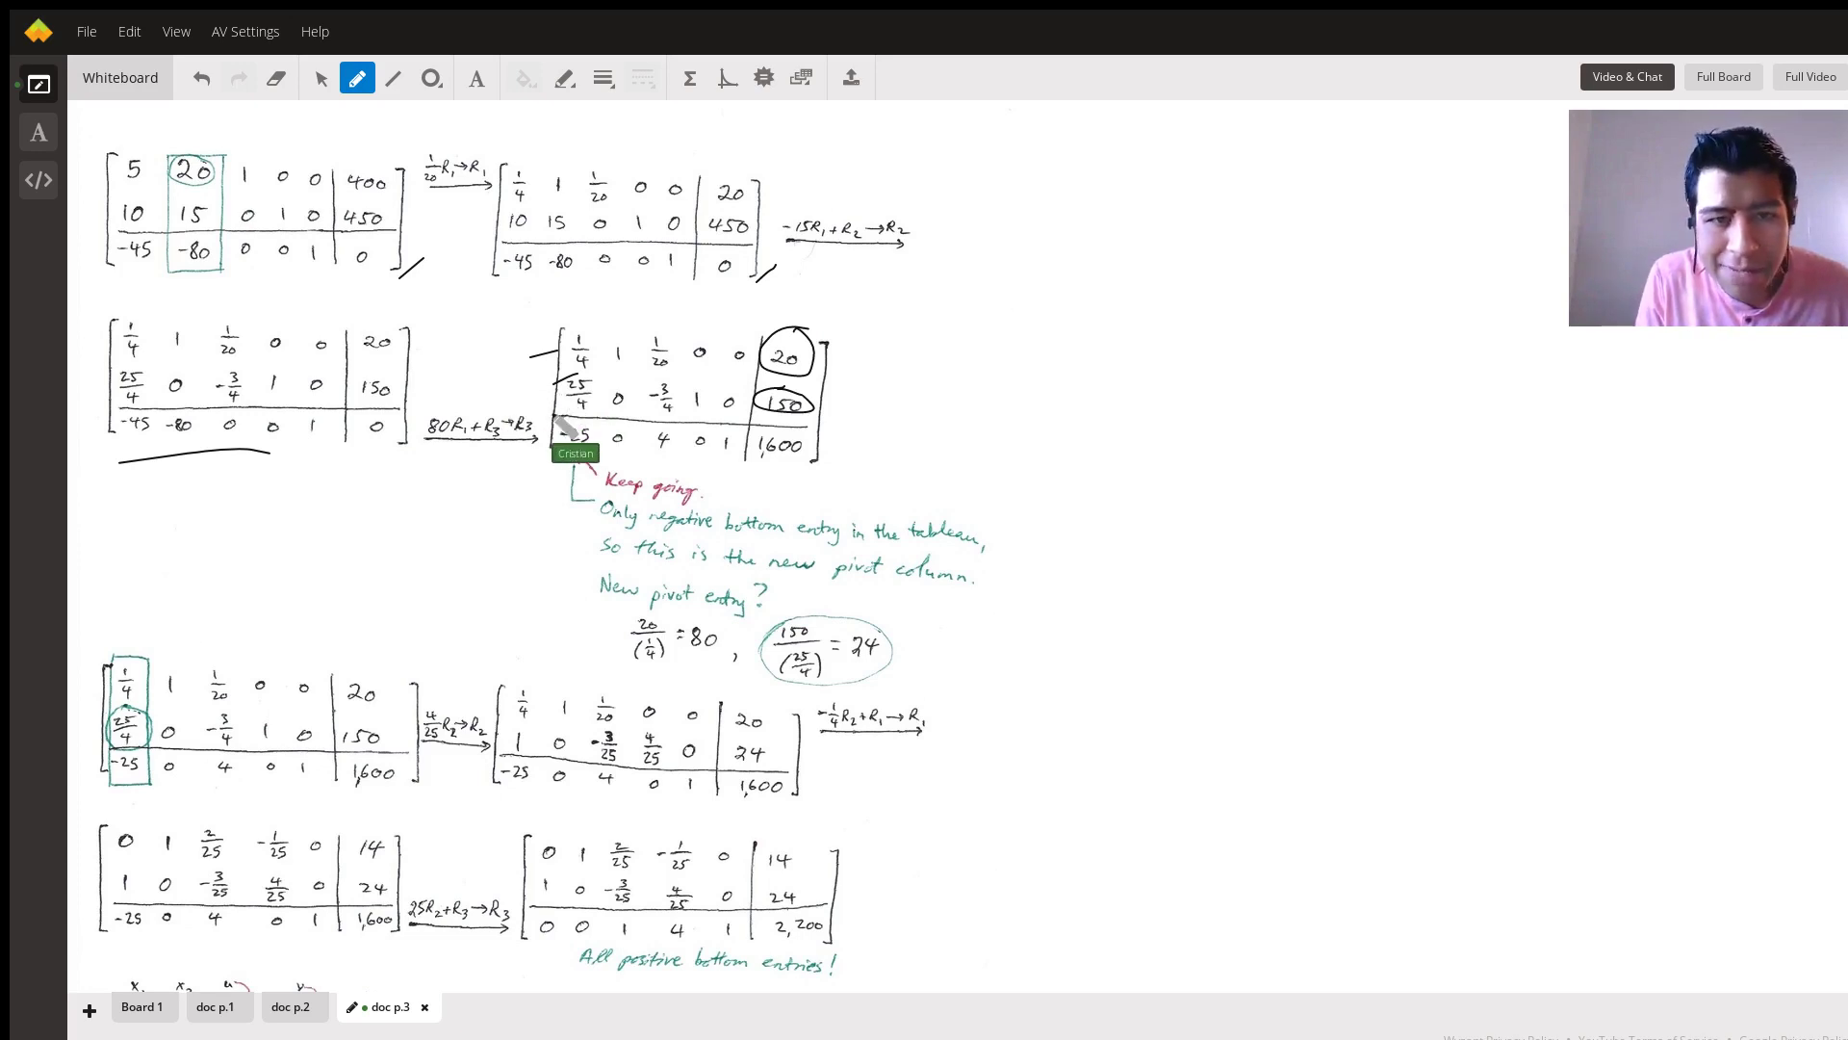
Scroll to the final tableau ending in 2,200 and loop around its first column (0, 1, 0).
{"action": "scroll", "coordinate": [1218, 183], "scroll_direction": "down", "scroll_amount": 4}
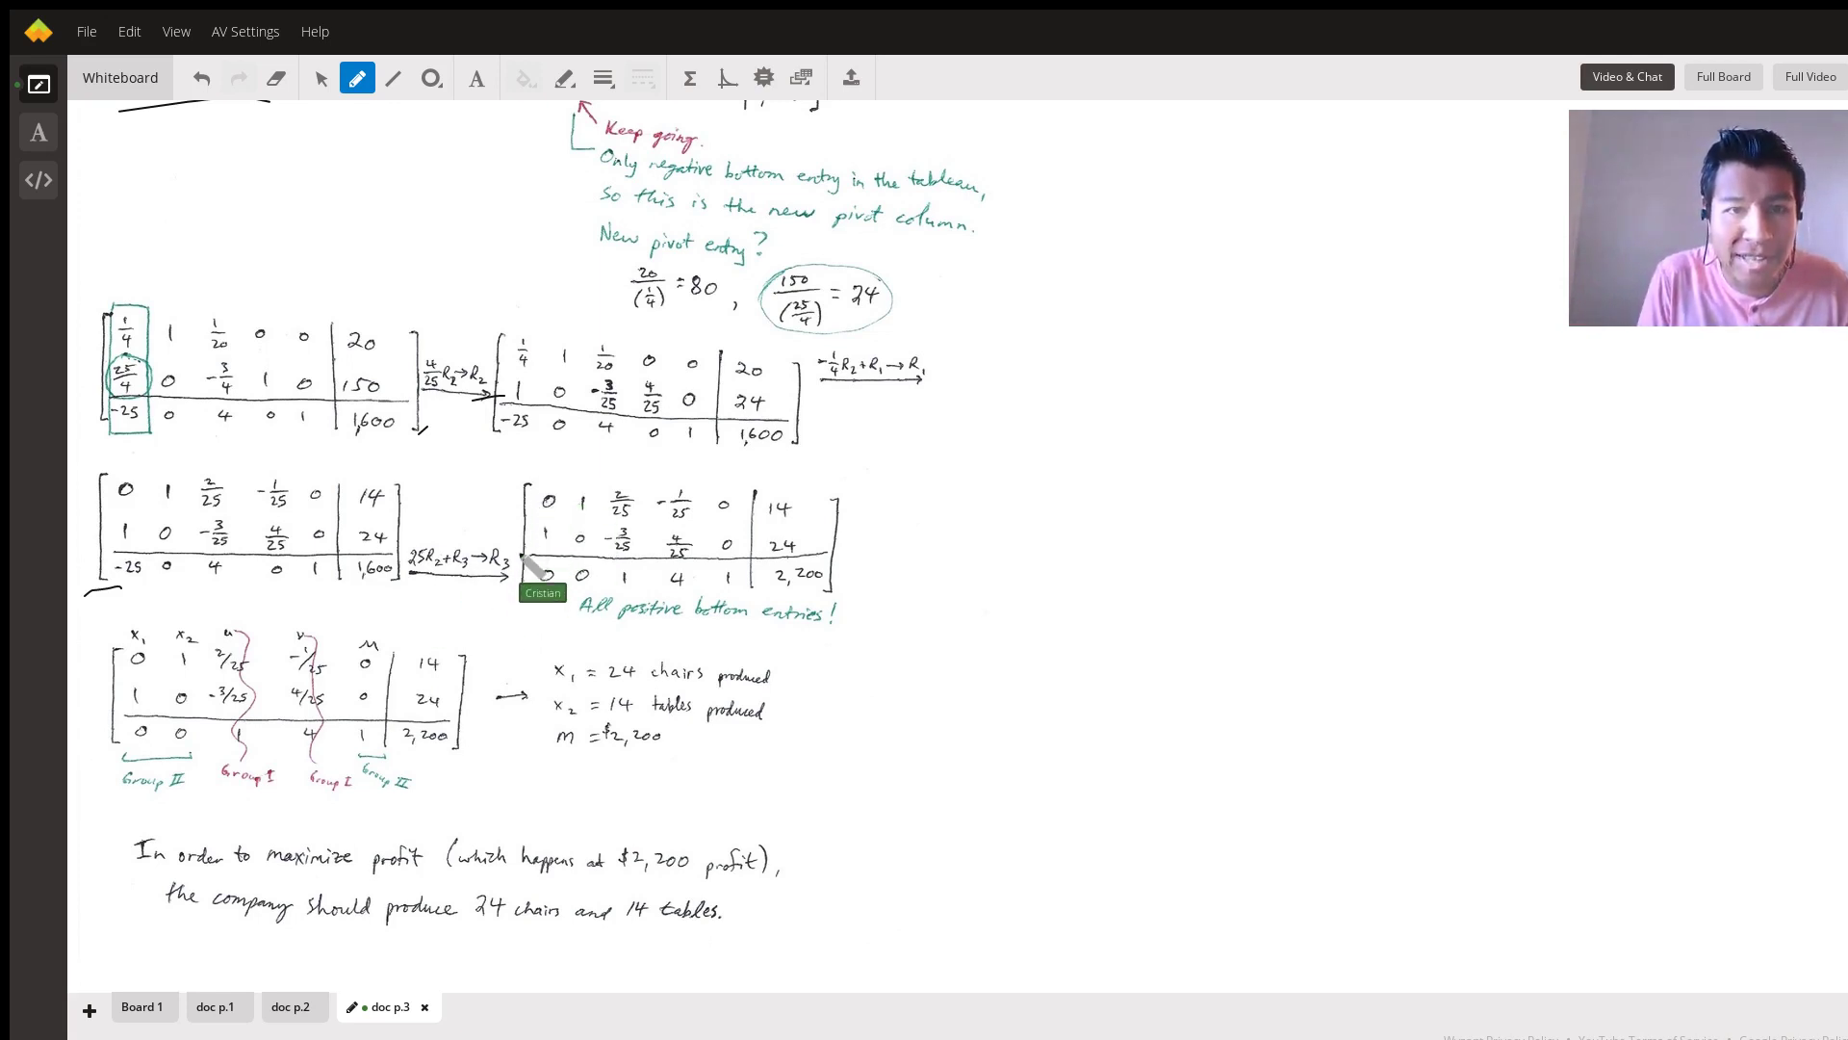
{"action": "left_click_drag", "start_coordinate": [543, 588], "coordinate": [551, 588]}
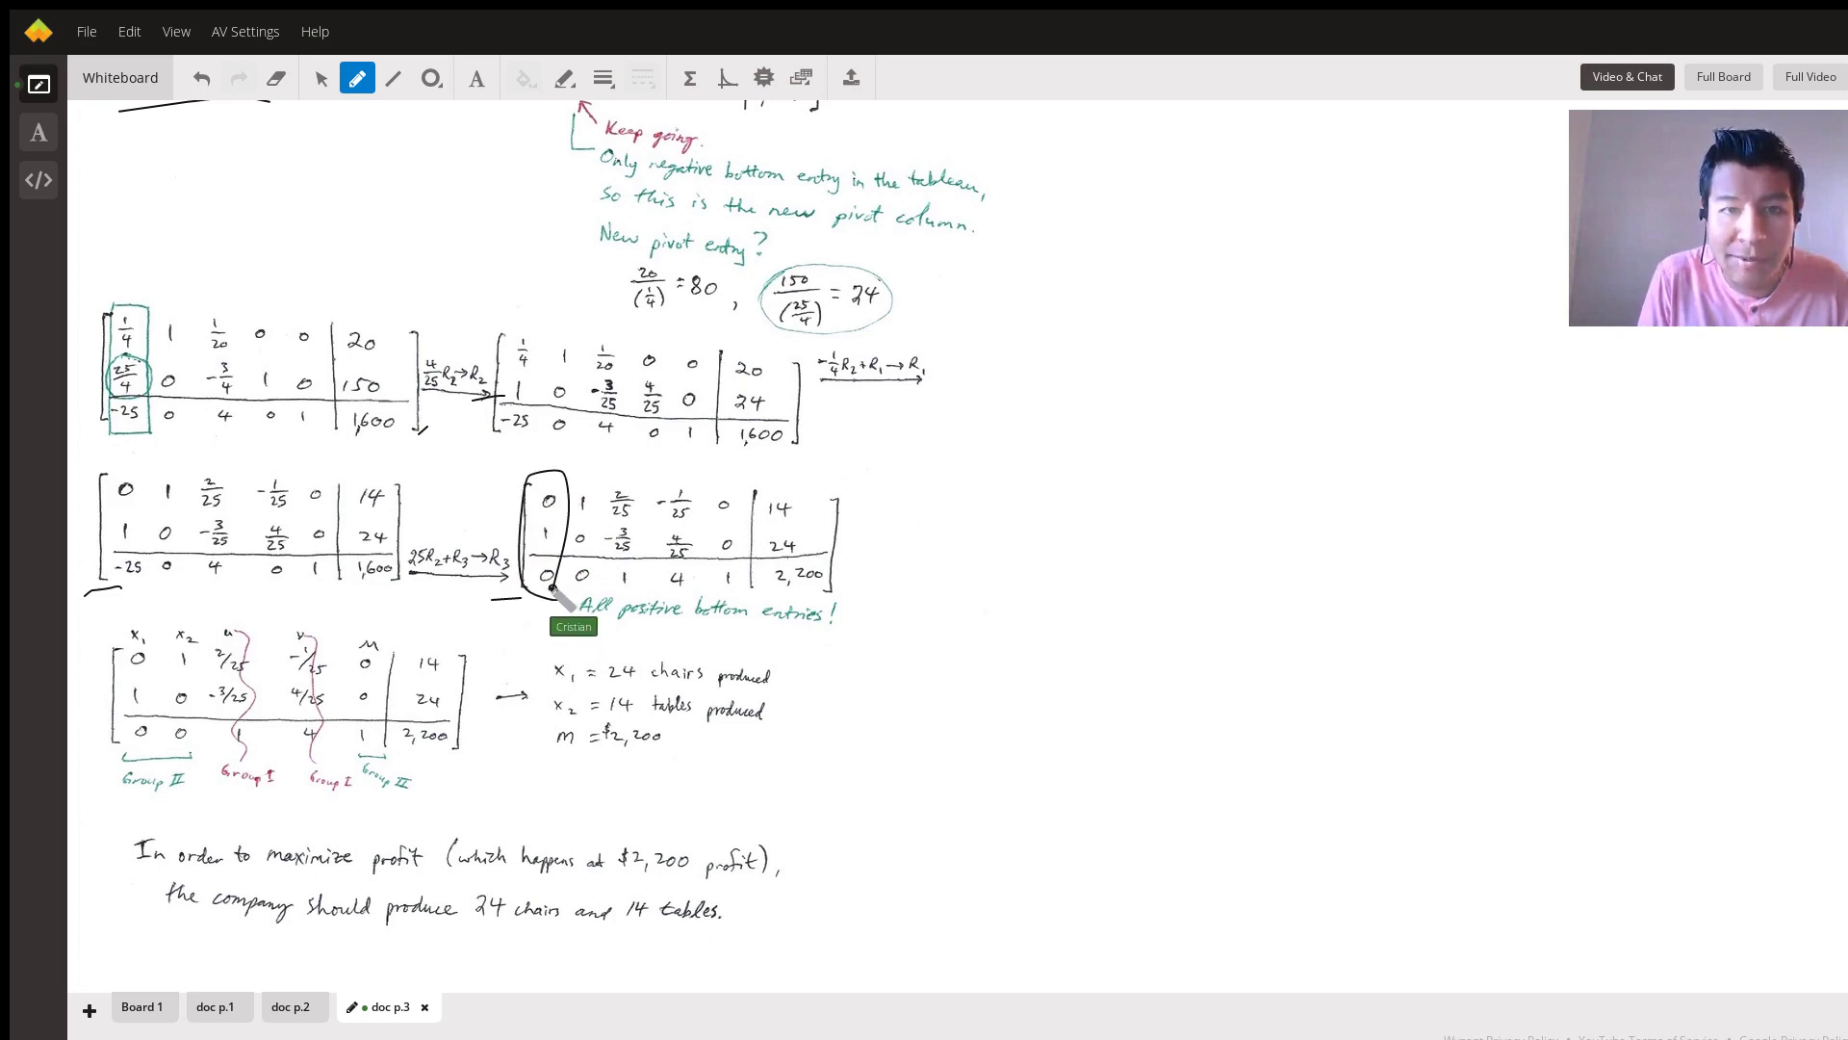